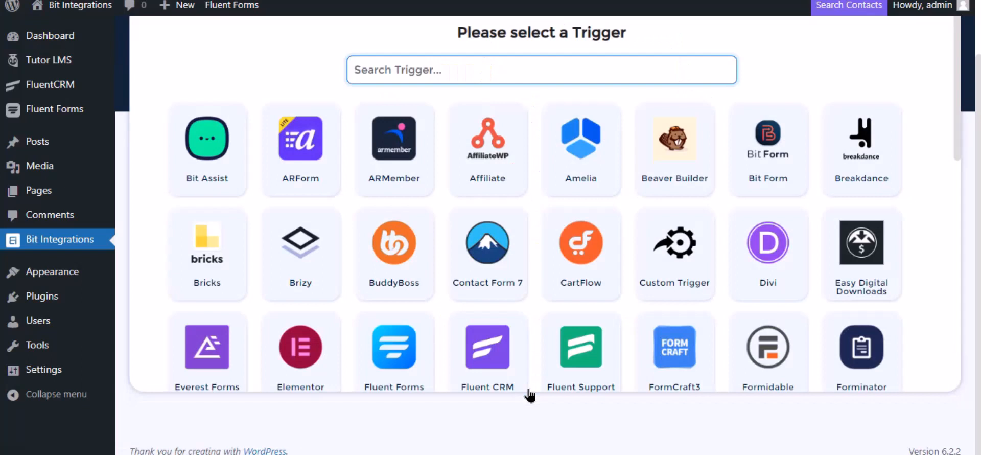
# Set Tutor LMS as the trigger with the task Complete a course for Any Course, and proceed to the action selection.
pyautogui.write('tu')
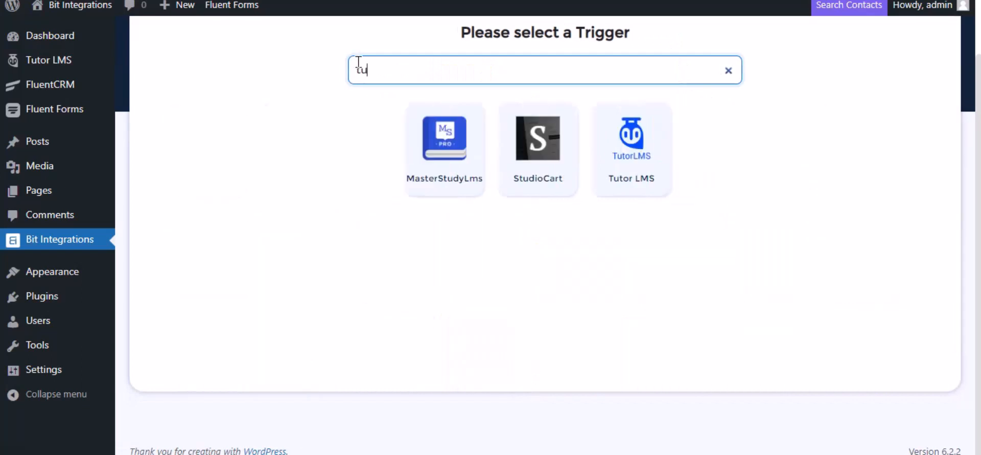
pyautogui.click(661, 158)
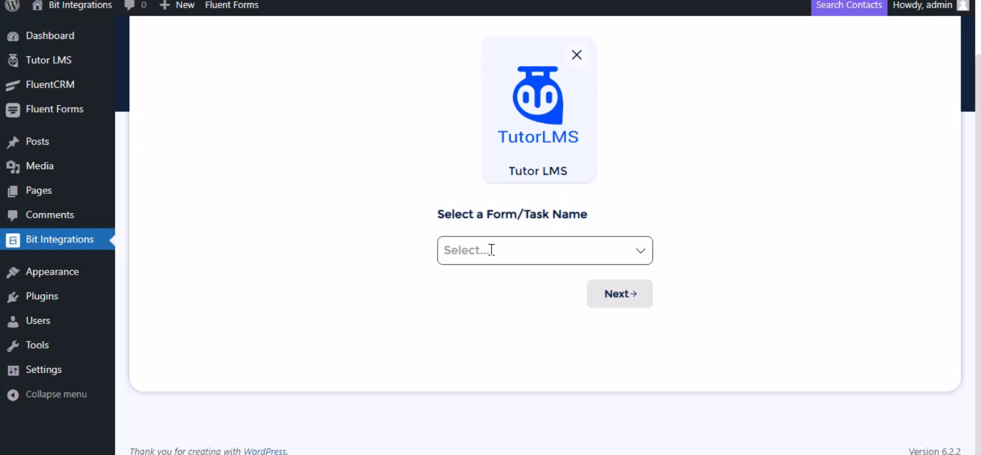
pyautogui.click(491, 250)
pyautogui.click(491, 369)
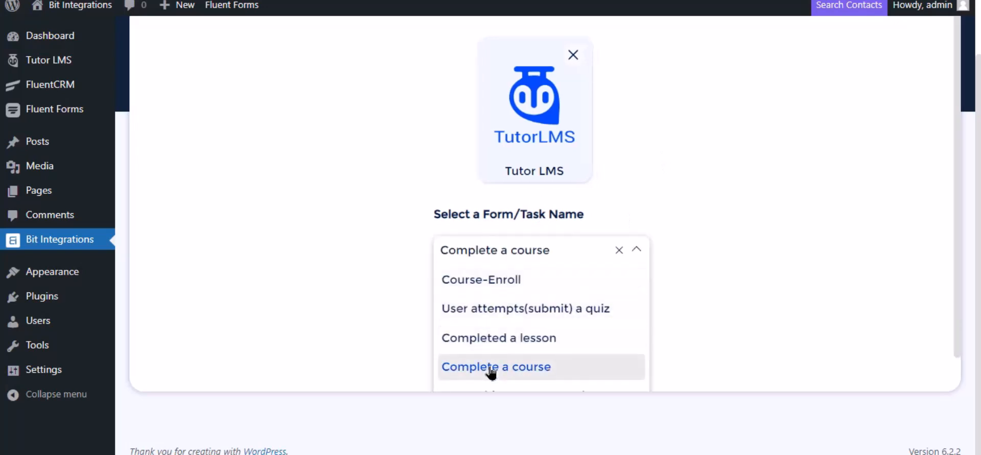
pyautogui.scroll(-1, 541, 282)
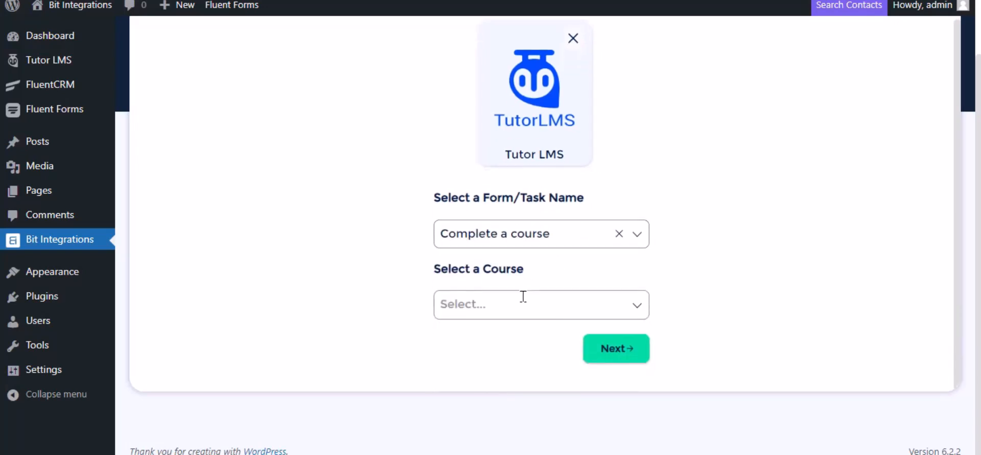
pyautogui.click(523, 297)
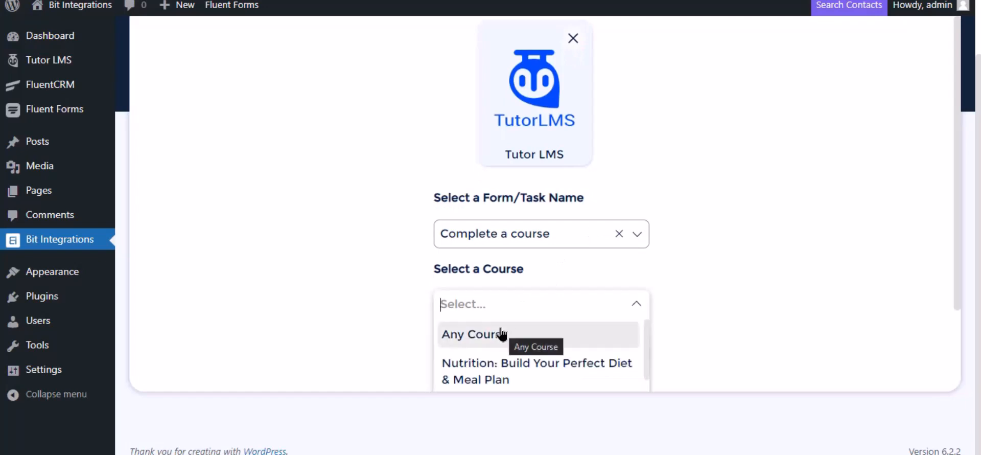
pyautogui.click(501, 334)
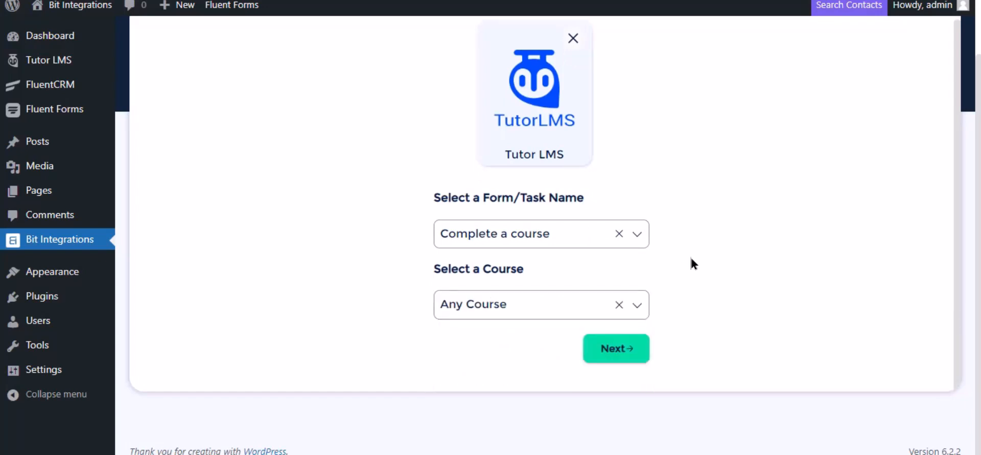
pyautogui.click(616, 350)
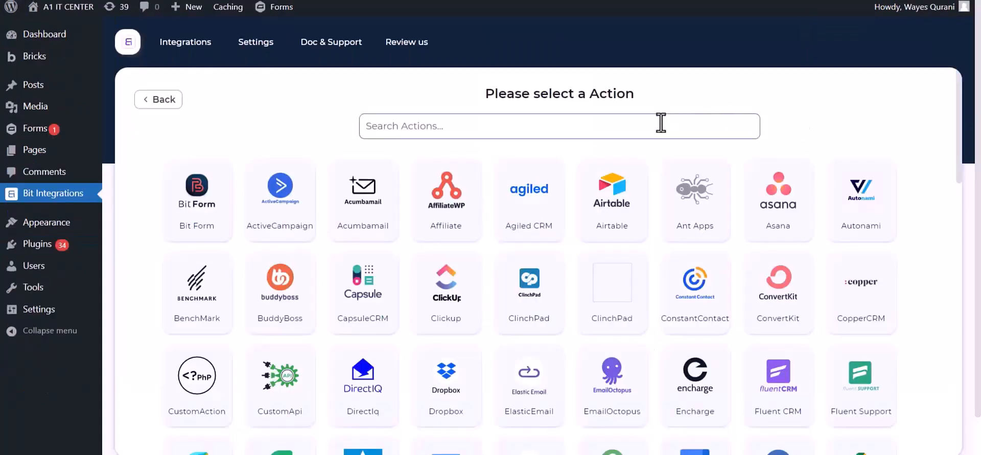
# Search the available actions for Whatsapp and choose WhatsApp as the integration's action.
pyautogui.click(661, 123)
pyautogui.write('Whatsapp')
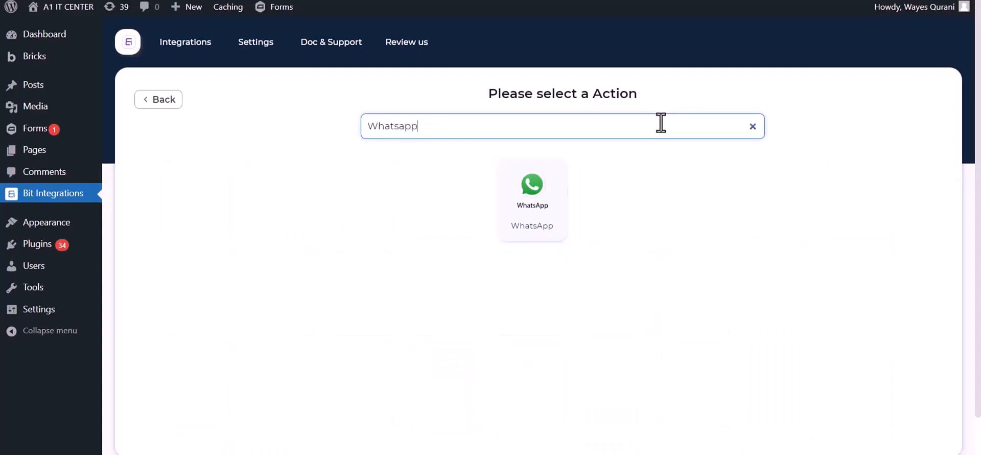
pyautogui.click(541, 205)
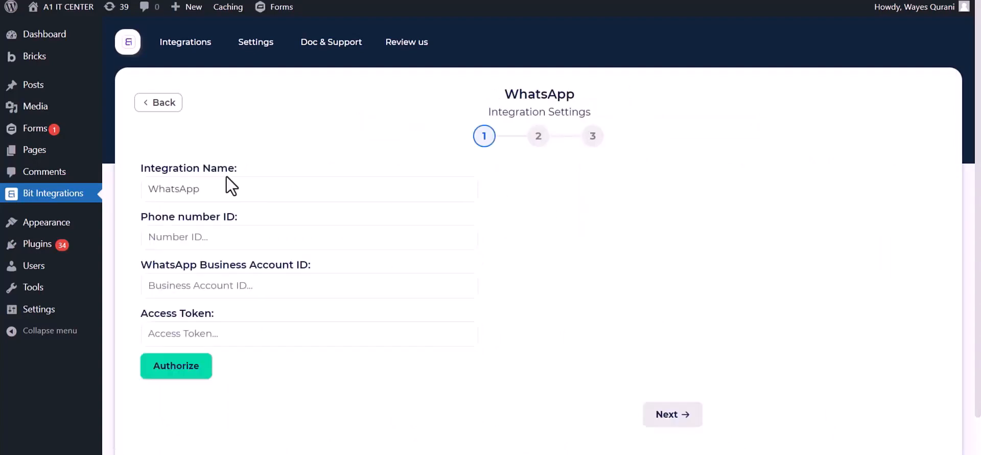
# Review the WhatsApp integration fields: integration name, phone number ID, business account ID and access token.
pyautogui.moveTo(235, 167); pyautogui.dragTo(137, 168)
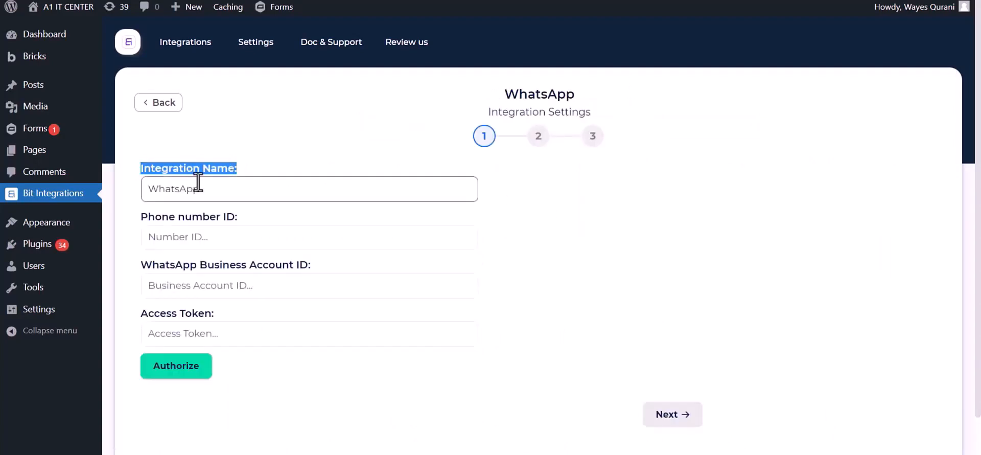
pyautogui.click(212, 192)
pyautogui.moveTo(212, 192); pyautogui.dragTo(237, 218)
pyautogui.moveTo(136, 264); pyautogui.dragTo(307, 263)
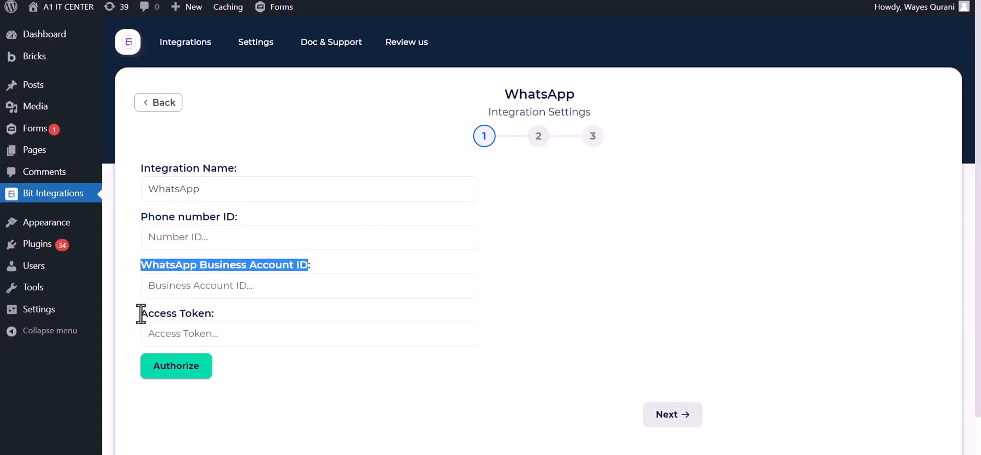
pyautogui.moveTo(140, 313); pyautogui.dragTo(230, 314)
pyautogui.click(310, 373)
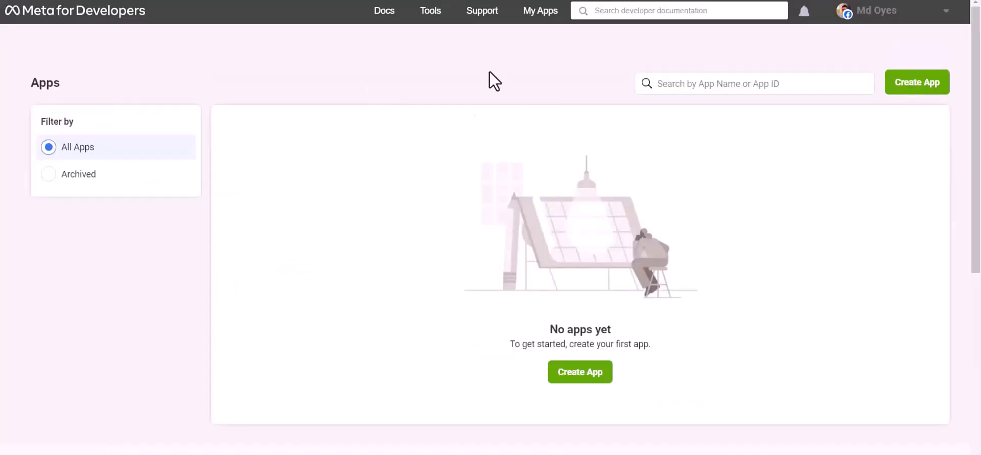
# In Meta for Developers, start a new app with the Other use case and the Business app type.
pyautogui.click(930, 87)
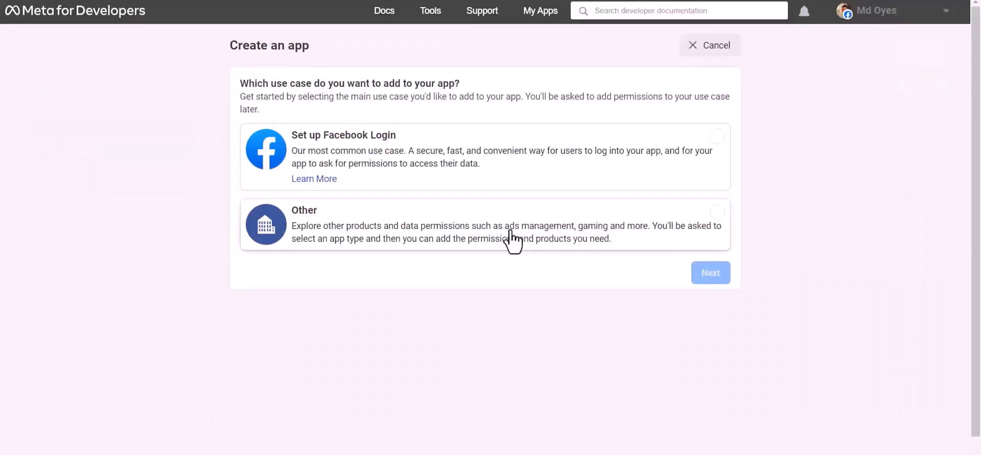
pyautogui.click(513, 238)
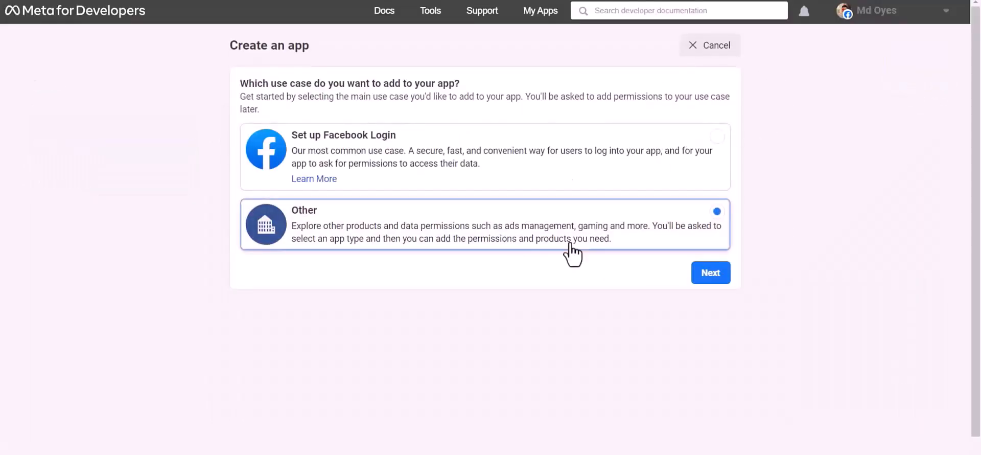
pyautogui.click(714, 279)
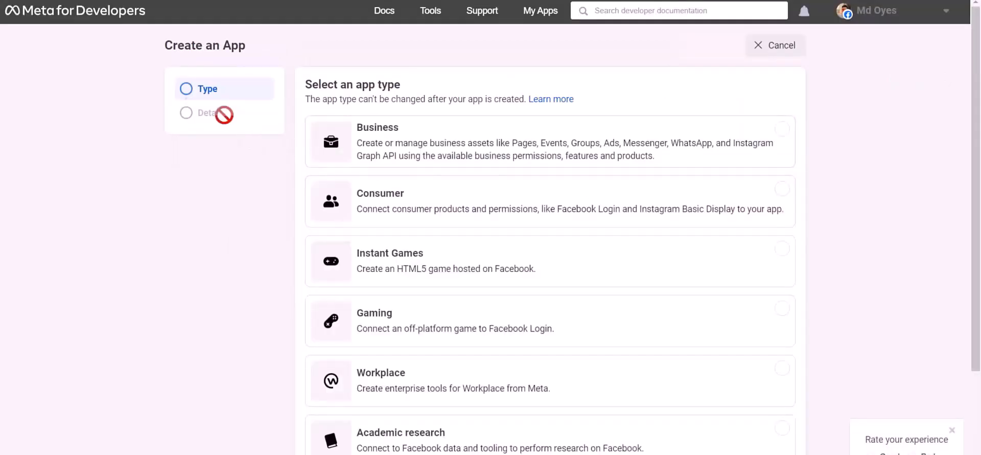
pyautogui.click(423, 154)
pyautogui.scroll(-2, 703, 154)
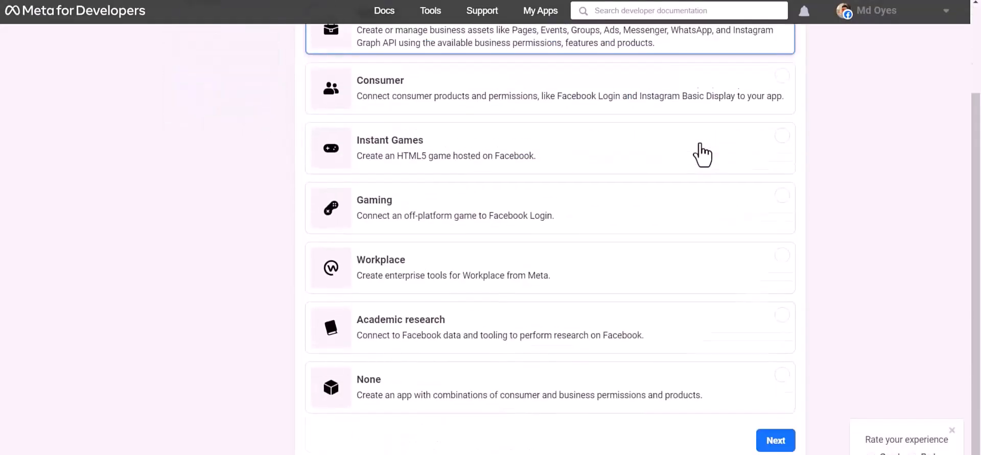
pyautogui.click(773, 436)
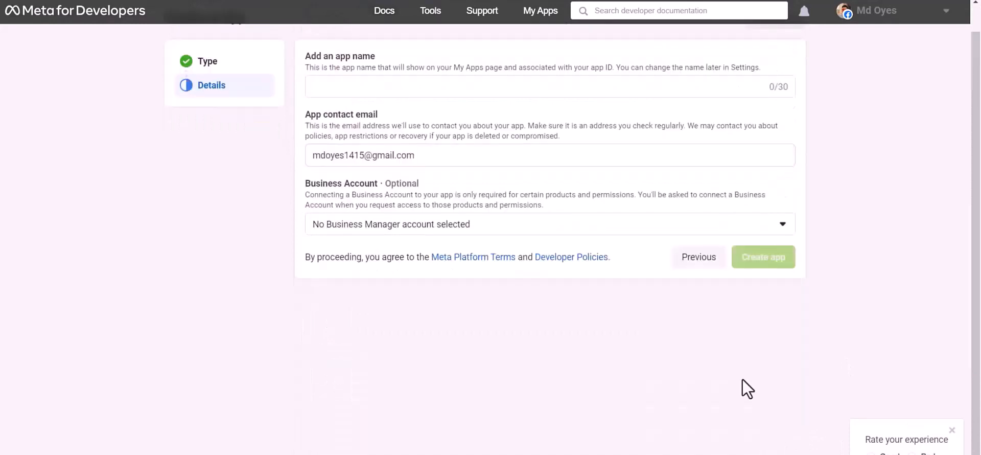
# Name the app Bit Integrations, create it, and re-enter the account password in the security check.
pyautogui.click(396, 85)
pyautogui.write('Bit Integrations')
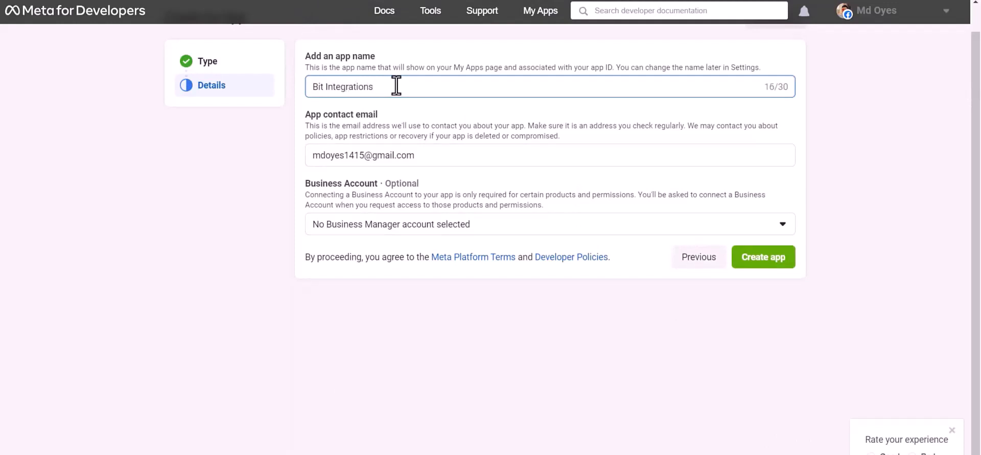
pyautogui.click(762, 258)
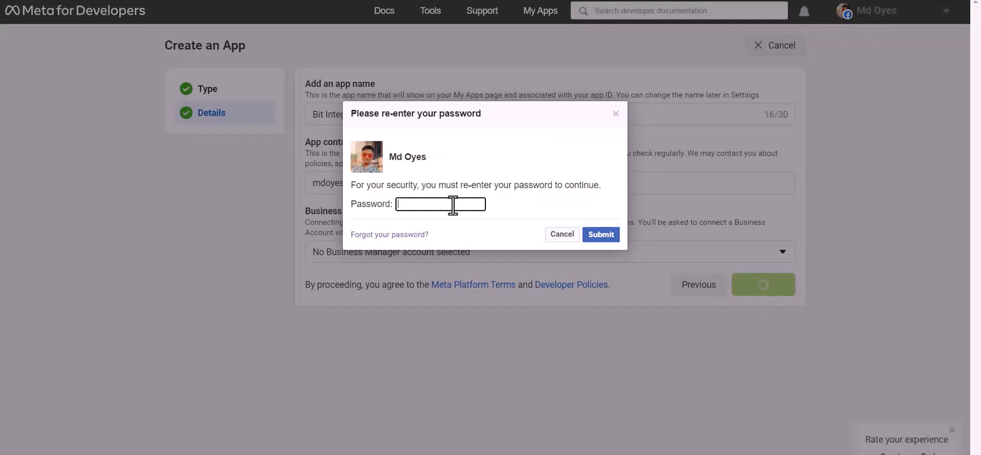
pyautogui.click(452, 204)
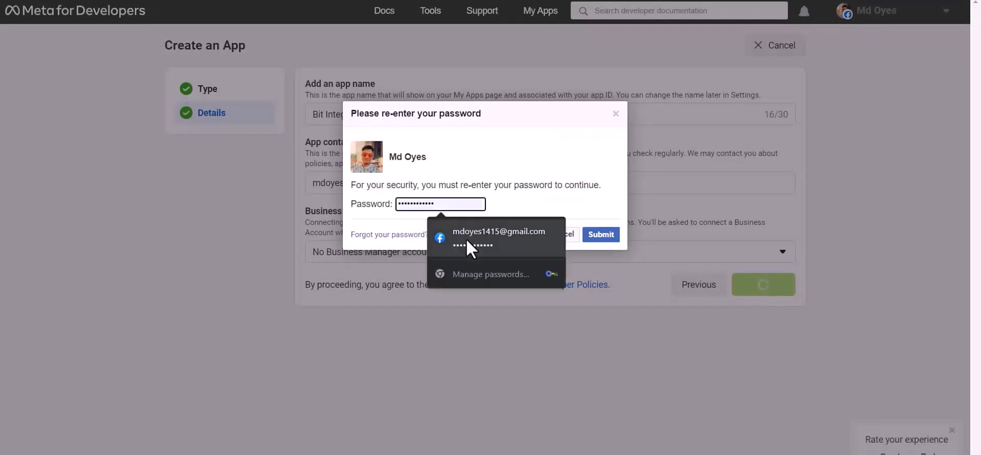
pyautogui.click(466, 238)
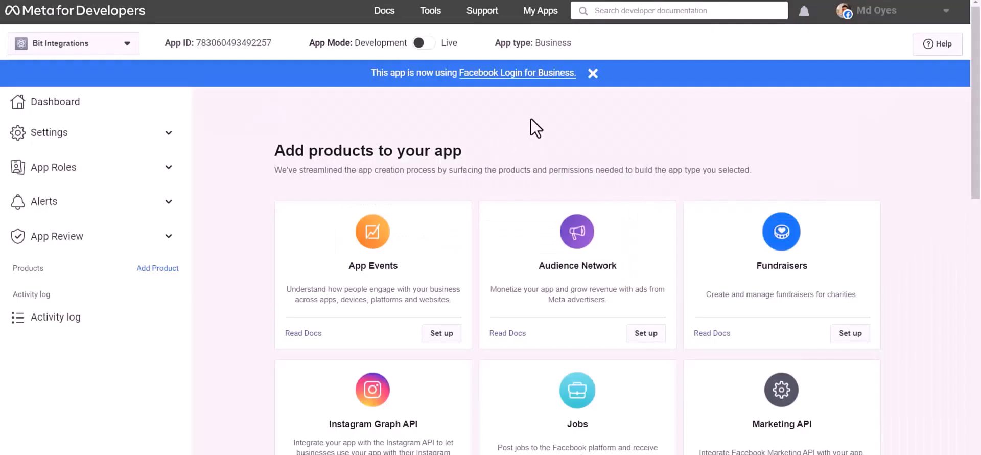
# Set up the WhatsApp product for the app and continue with the Test Business account.
pyautogui.scroll(-10, 532, 119)
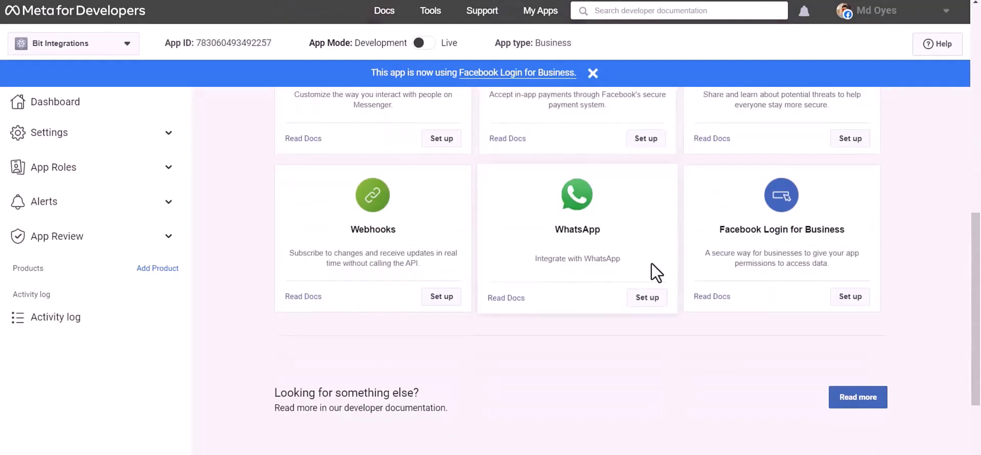
pyautogui.click(646, 298)
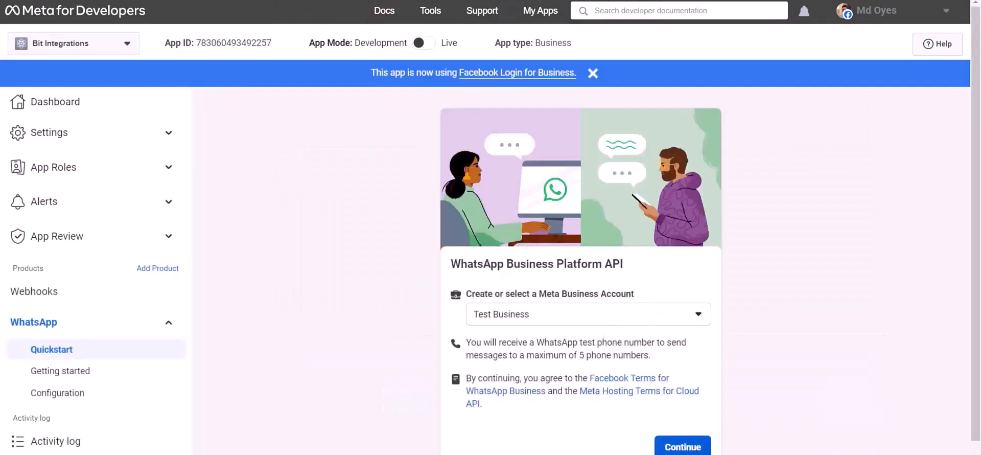
pyautogui.click(683, 447)
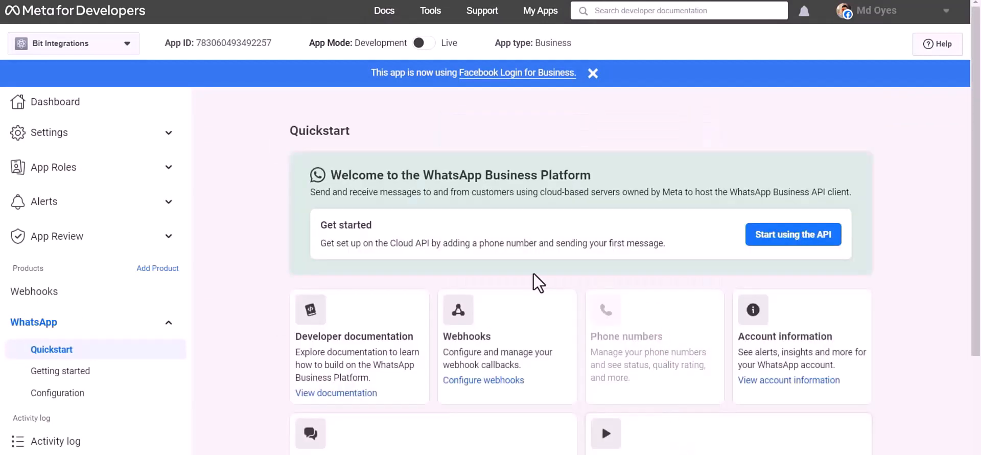
# Open WhatsApp's Getting started page and locate the phone number ID and WhatsApp Business Account ID.
pyautogui.click(90, 372)
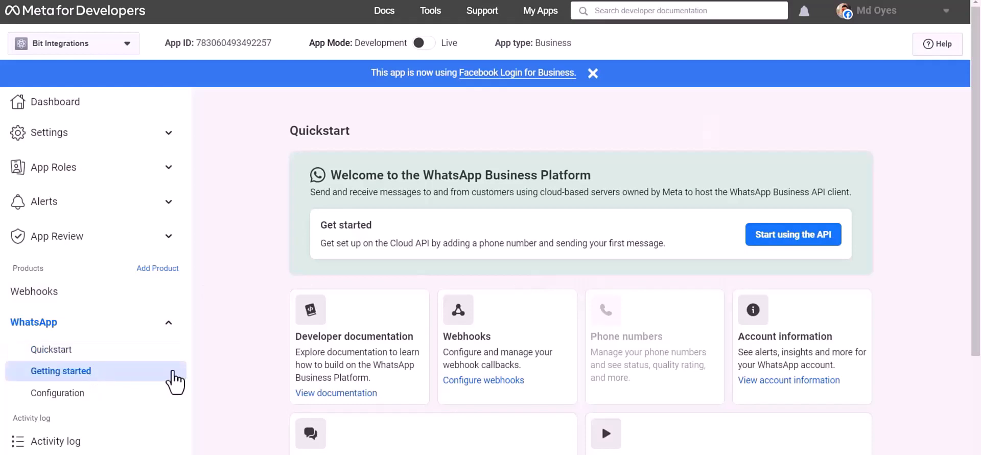
pyautogui.scroll(-1, 422, 256)
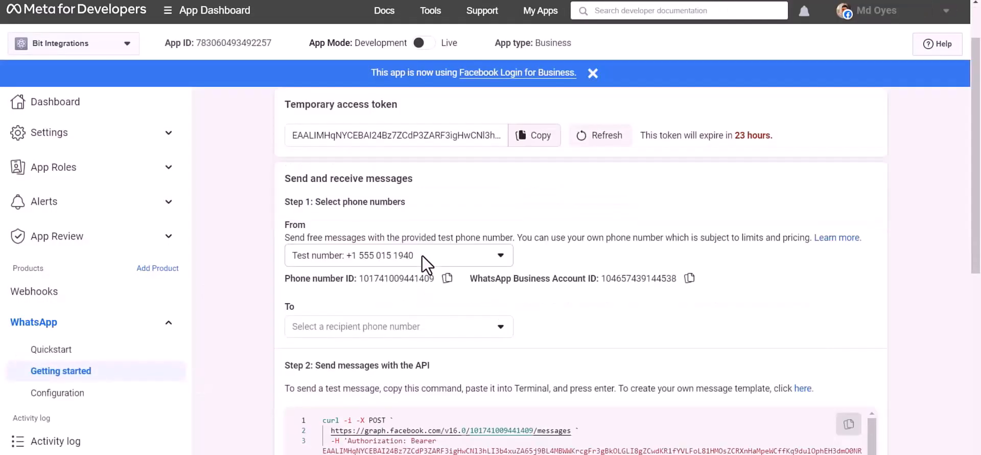
pyautogui.moveTo(280, 279); pyautogui.dragTo(354, 282)
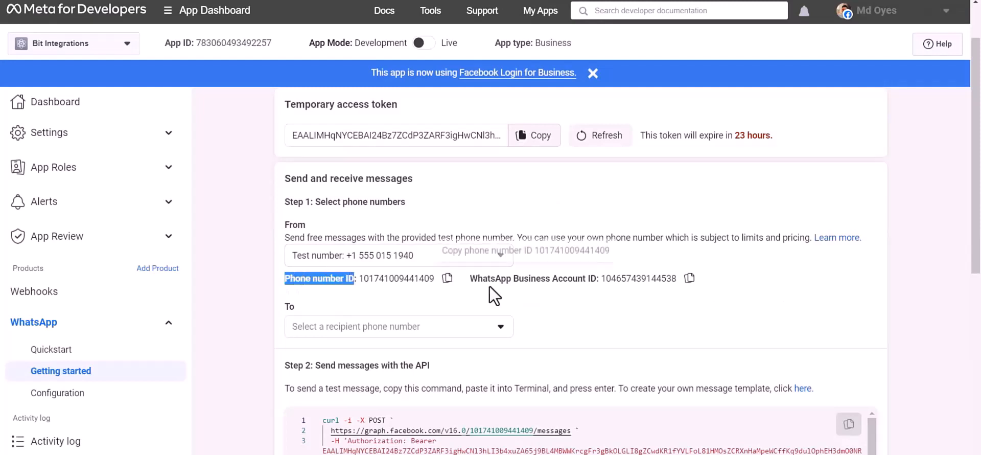
pyautogui.moveTo(467, 278); pyautogui.dragTo(595, 283)
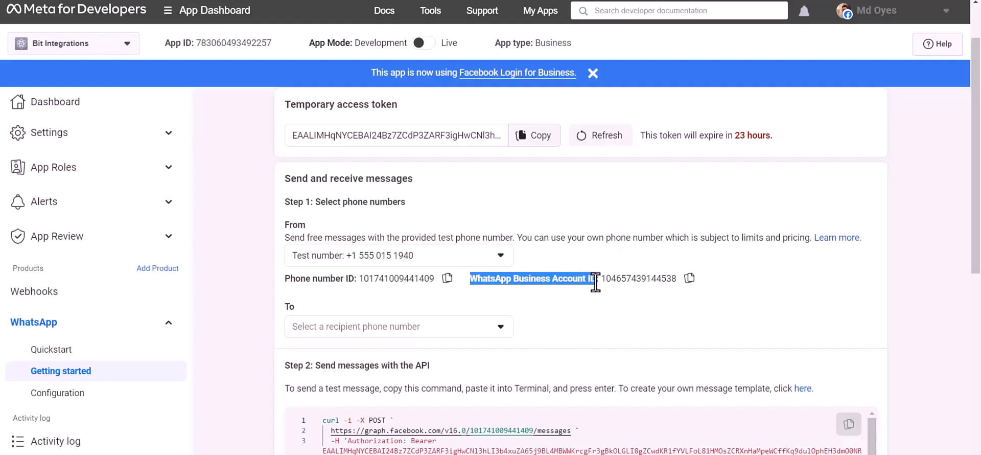
pyautogui.click(645, 302)
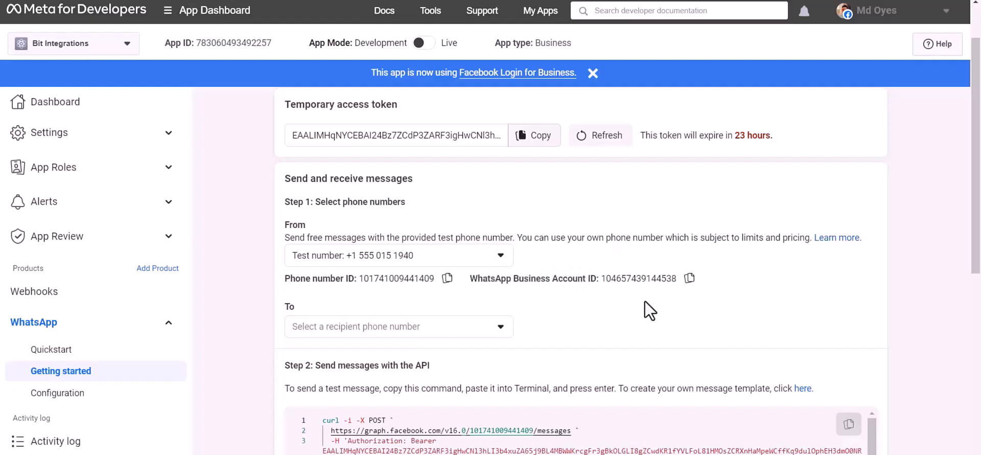
# Copy the phone number ID and paste it into the Phone number ID field of the WhatsApp settings in Bit Integrations.
pyautogui.click(447, 278)
pyautogui.click(453, 1)
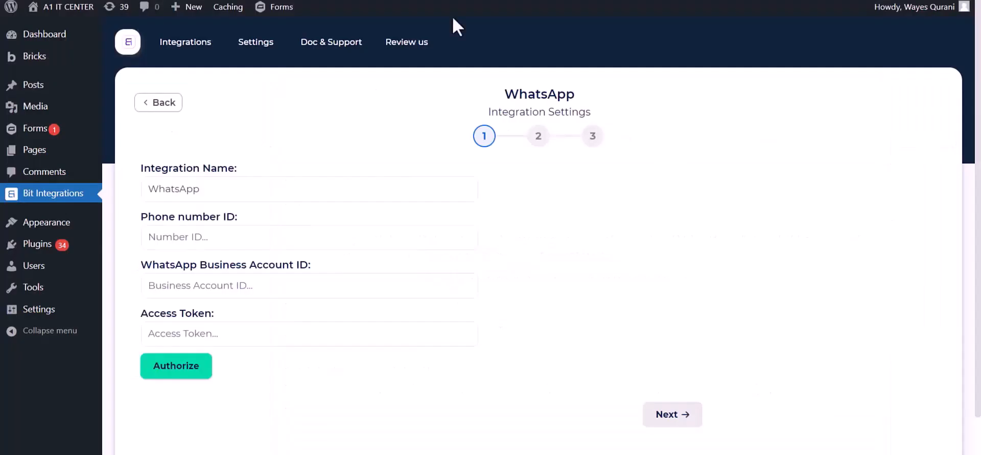
pyautogui.click(320, 241)
pyautogui.hotkey('ctrl', 'v')
# Copy the WhatsApp Business Account ID from Meta for Developers into the matching field in Bit Integrations.
pyautogui.click(567, 1)
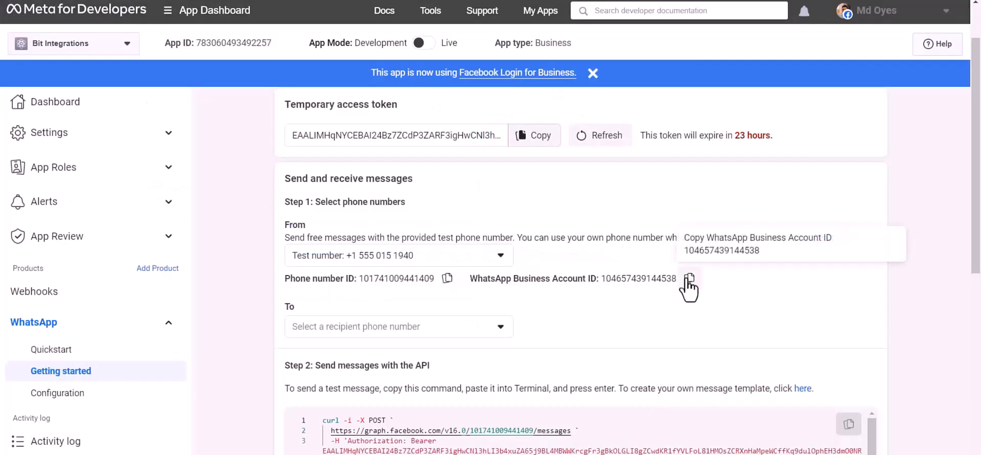
pyautogui.click(690, 279)
pyautogui.click(453, 1)
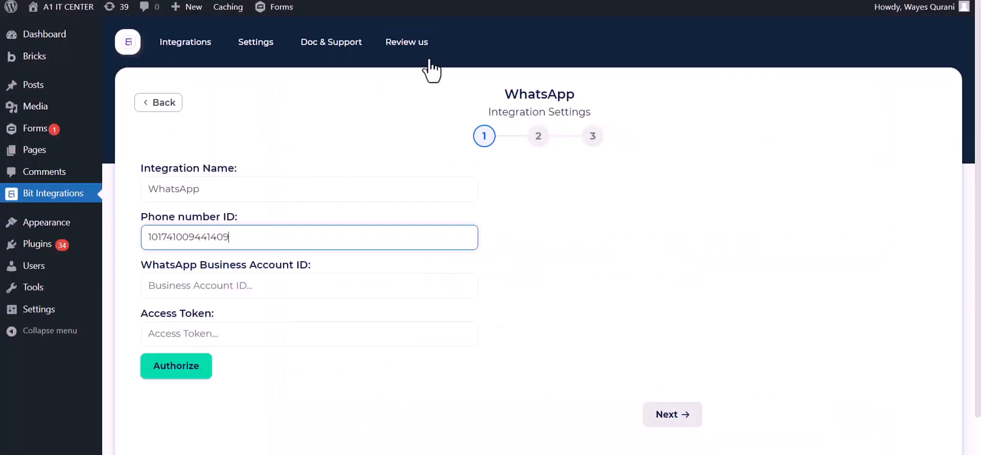
pyautogui.click(267, 285)
pyautogui.hotkey('ctrl', 'v')
# Return to Meta for Developers and check the temporary access token section and its expiry notice.
pyautogui.hotkey('ctrl', 'Tab')
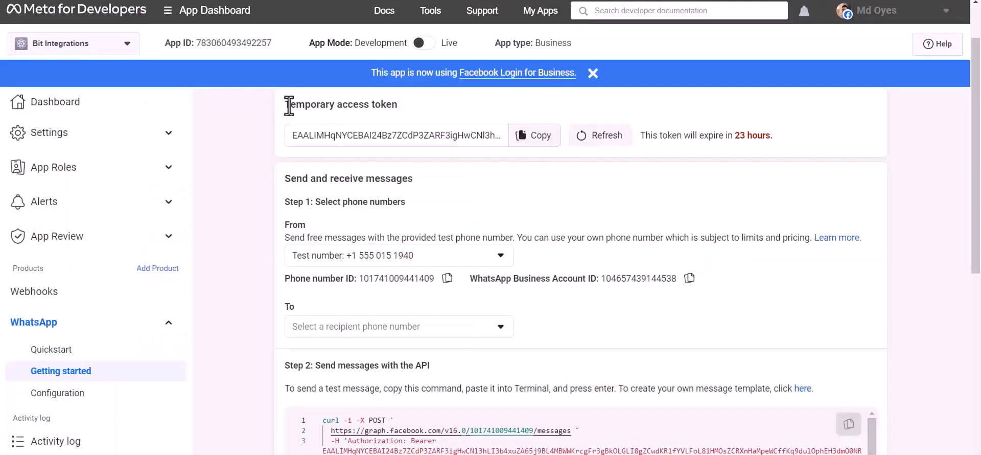
pyautogui.moveTo(284, 106); pyautogui.dragTo(406, 109)
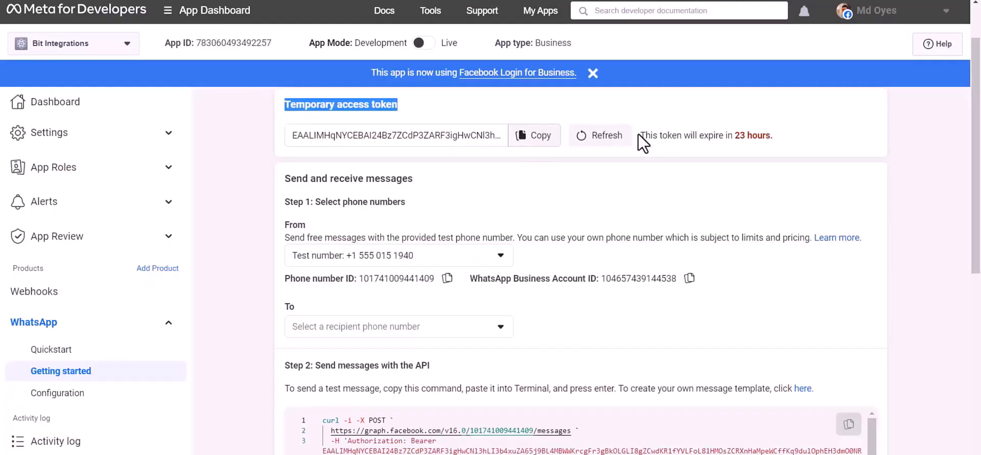
pyautogui.moveTo(639, 135); pyautogui.dragTo(745, 135)
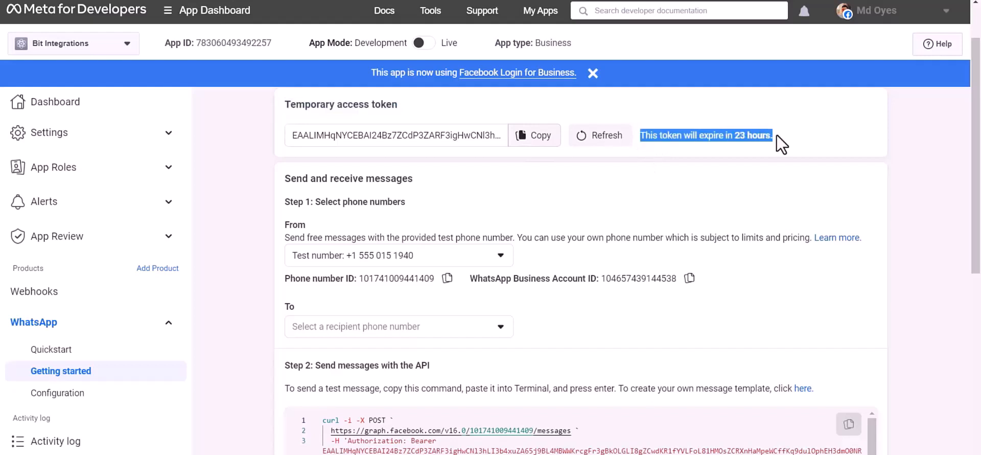
# Open the business settings of Test Business from the Bit Integrations app and go to its system users.
pyautogui.click(816, 137)
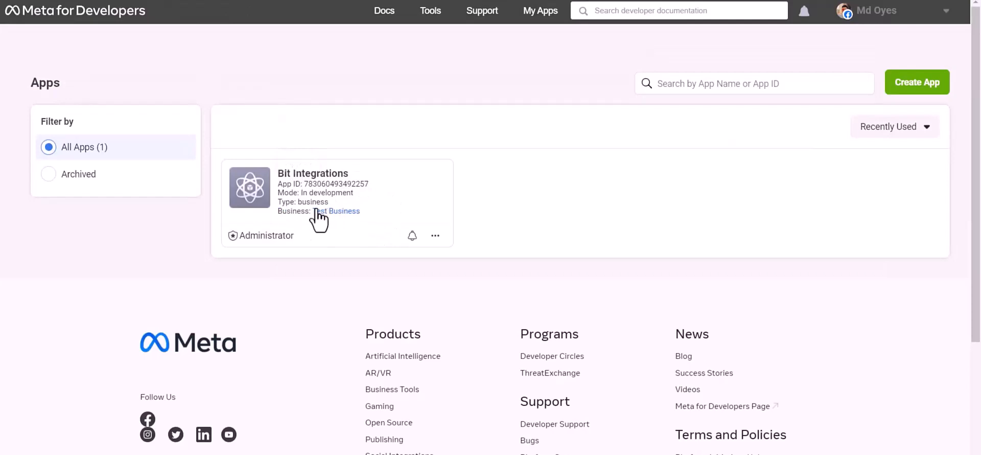
pyautogui.click(334, 222)
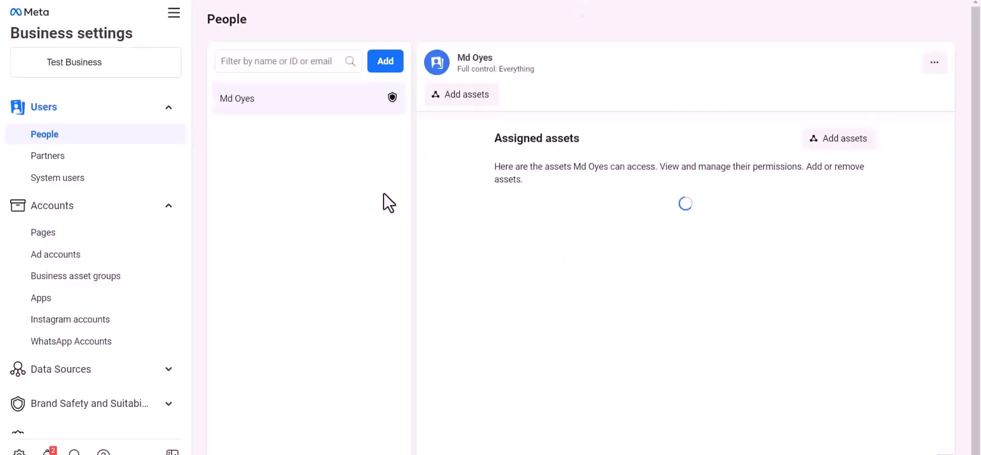
pyautogui.click(70, 183)
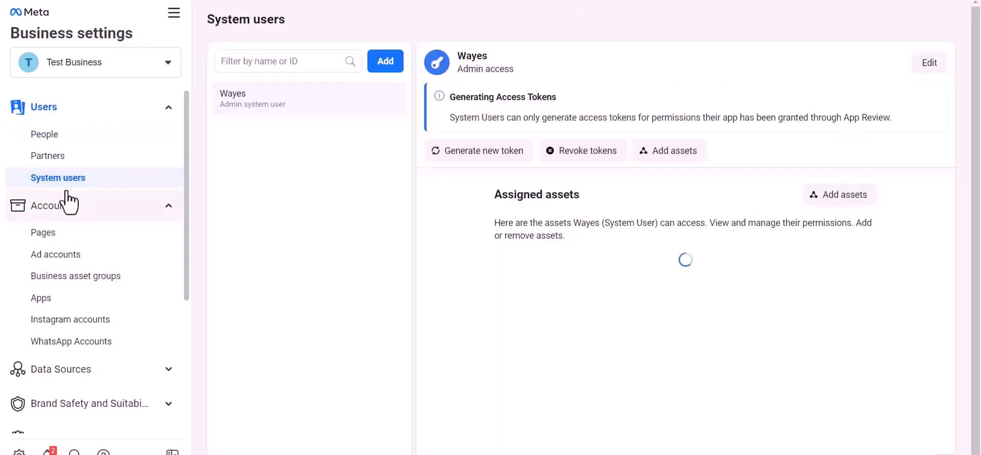
# Try to create a new system user with the Admin role, entering the user's name.
pyautogui.click(384, 79)
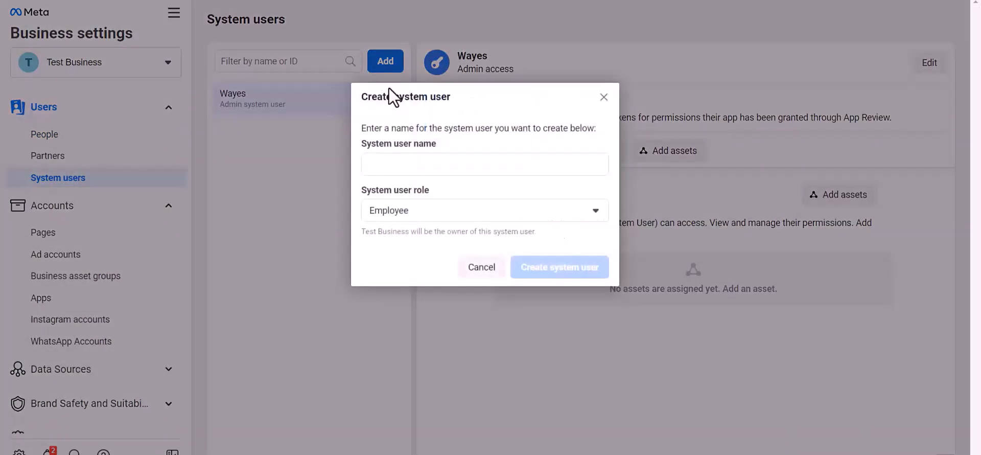
pyautogui.click(404, 163)
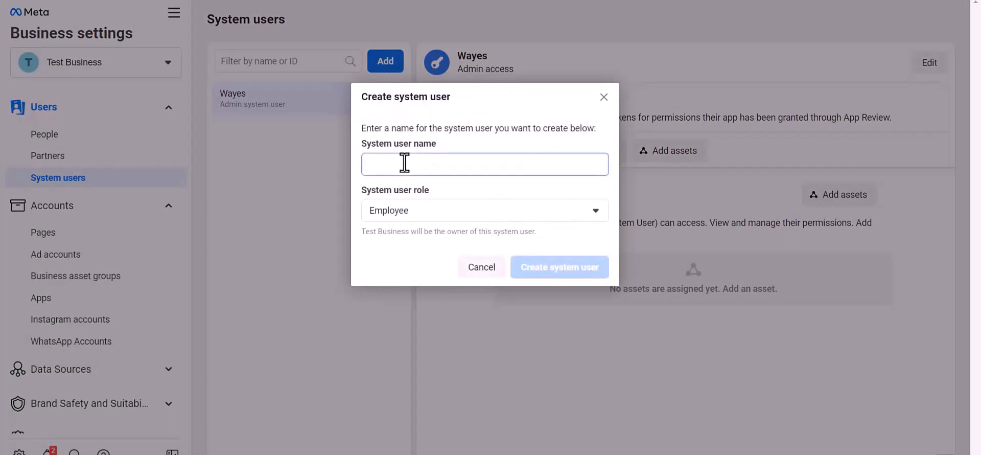
pyautogui.write('Q')
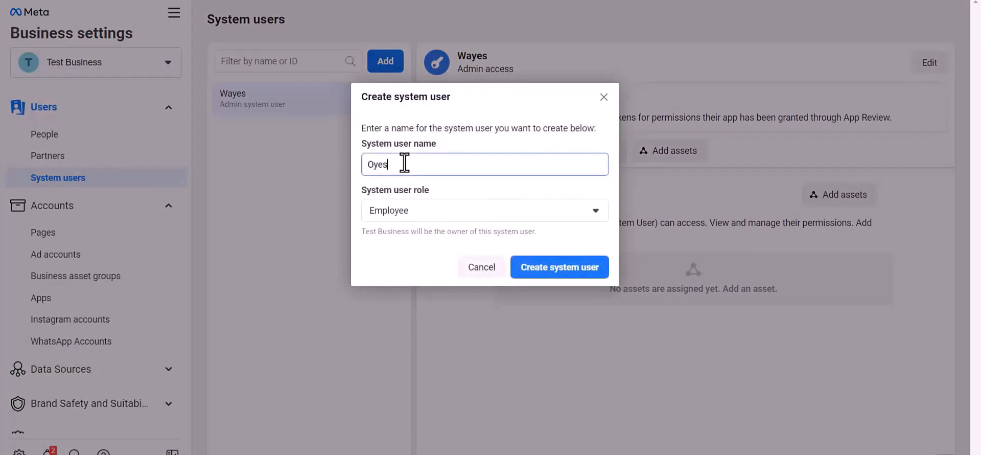
pyautogui.click(403, 210)
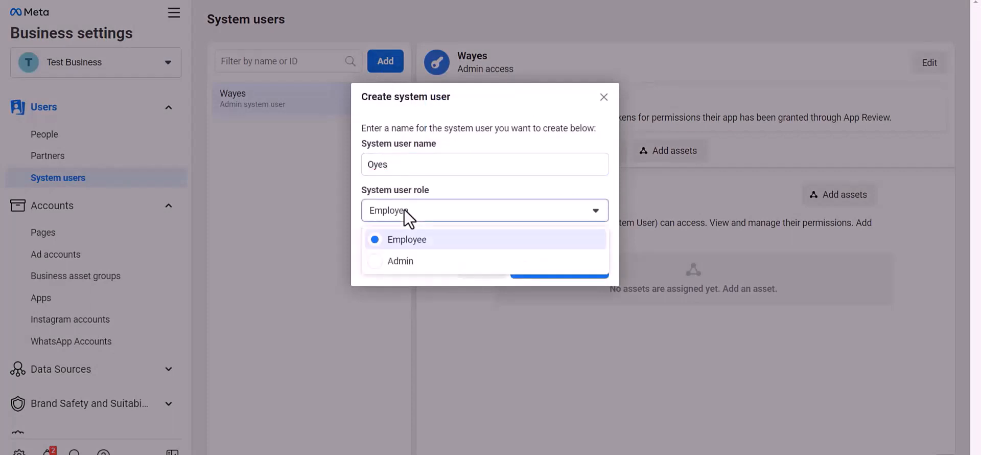
pyautogui.click(400, 262)
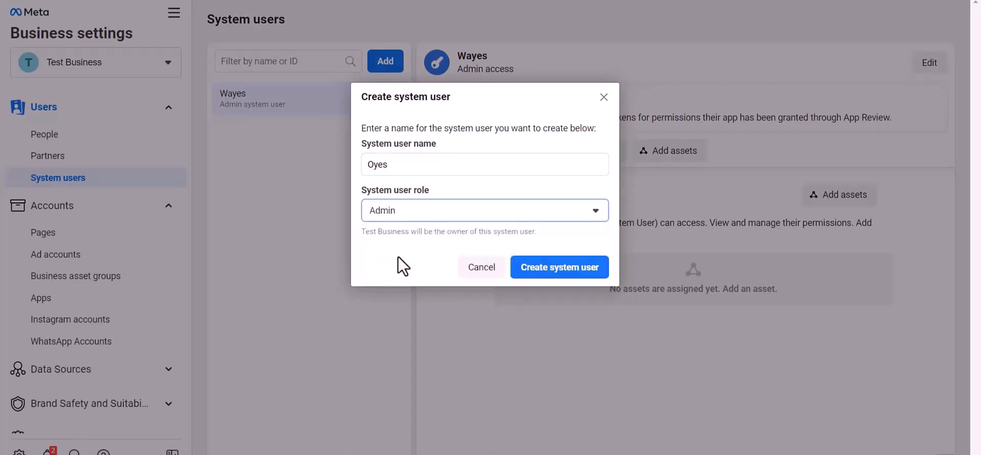
pyautogui.click(577, 268)
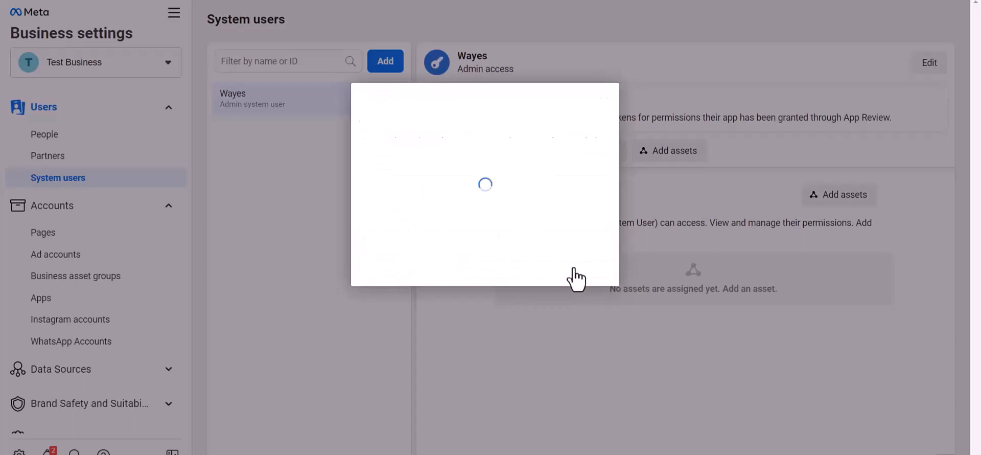
pyautogui.click(590, 274)
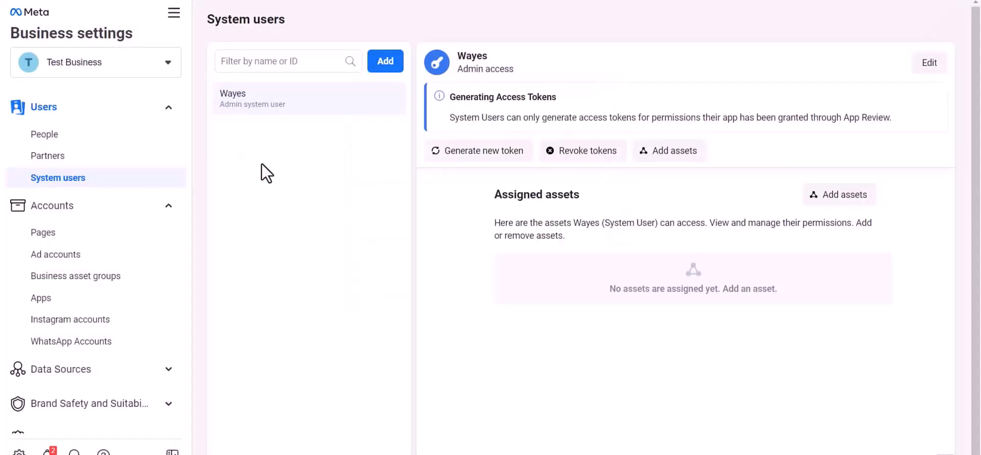
# Assign the Bit Integrations app to the existing admin system user with full Manage app control and save the changes.
pyautogui.click(841, 200)
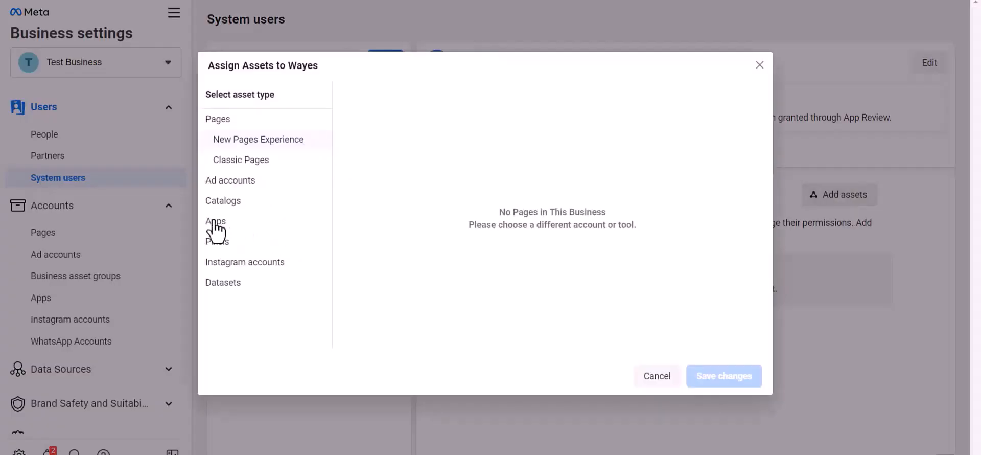
pyautogui.click(211, 222)
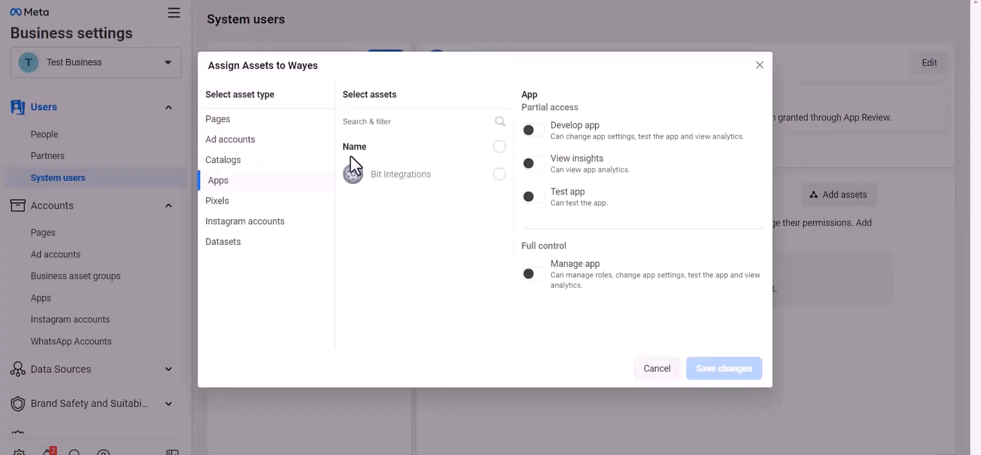
pyautogui.click(499, 174)
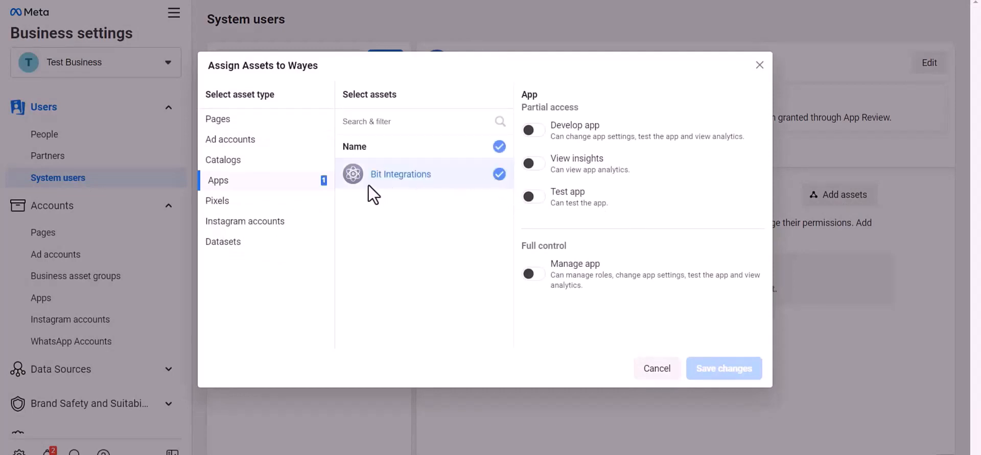
pyautogui.click(533, 278)
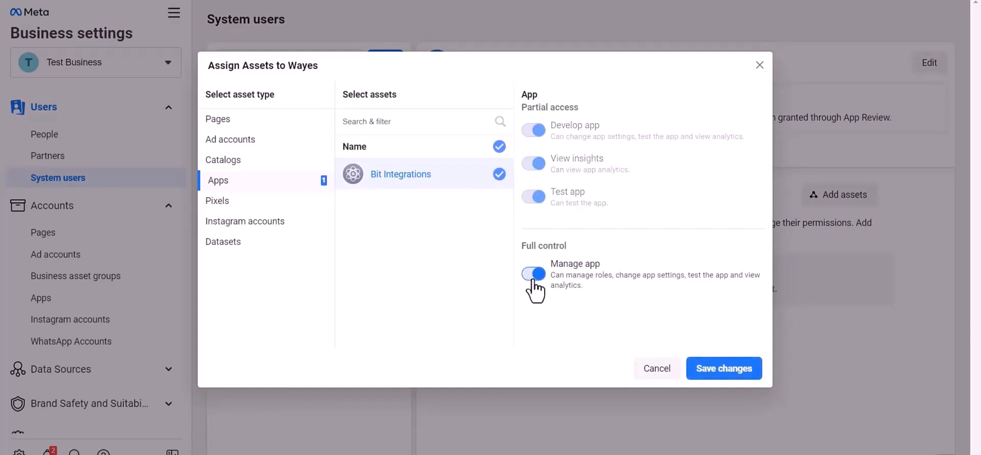
pyautogui.click(726, 369)
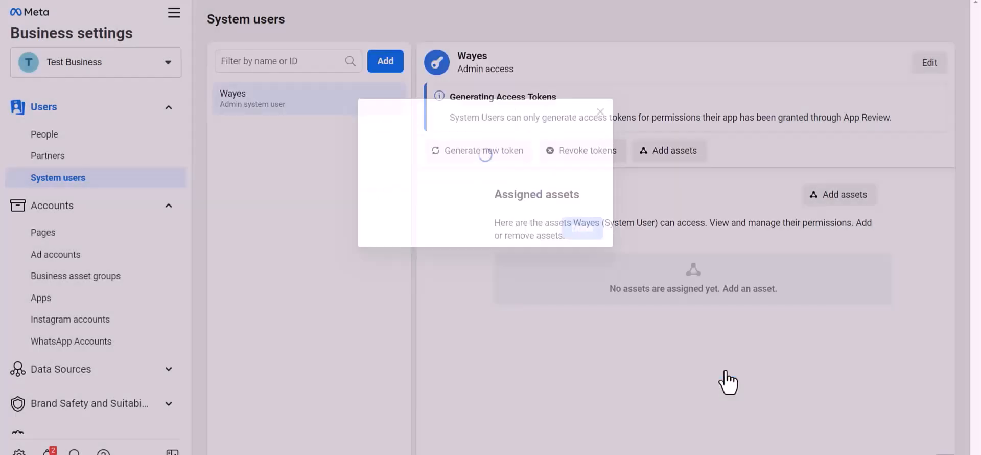
pyautogui.click(596, 205)
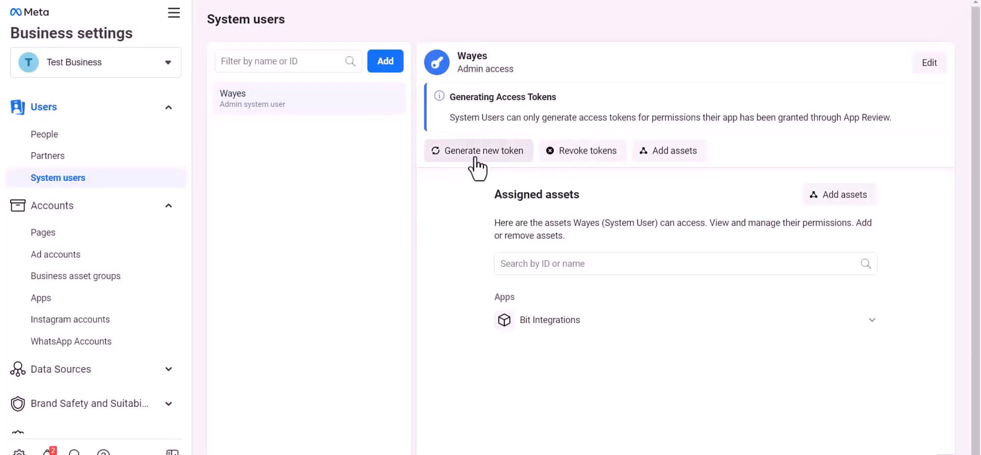
# Start generating a new system user token for the Bit Integrations app with its expiration set to Permanent.
pyautogui.click(475, 160)
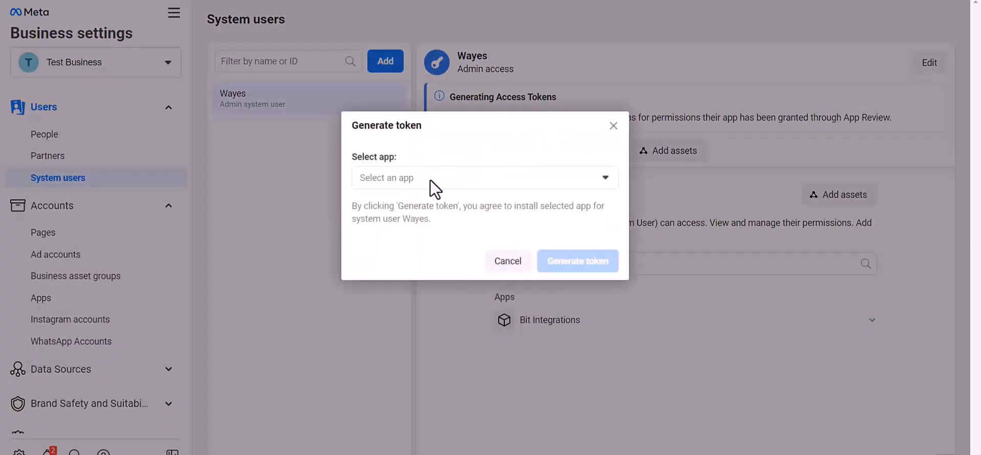
pyautogui.click(425, 180)
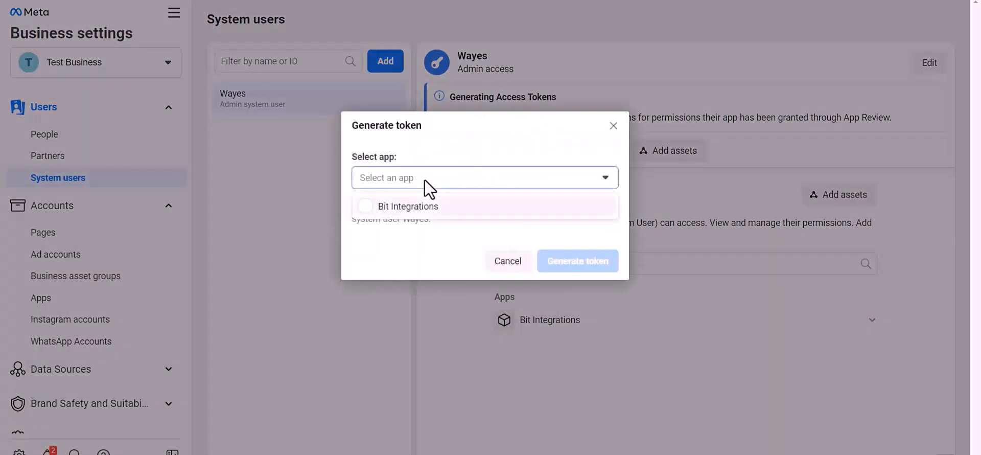
pyautogui.click(419, 207)
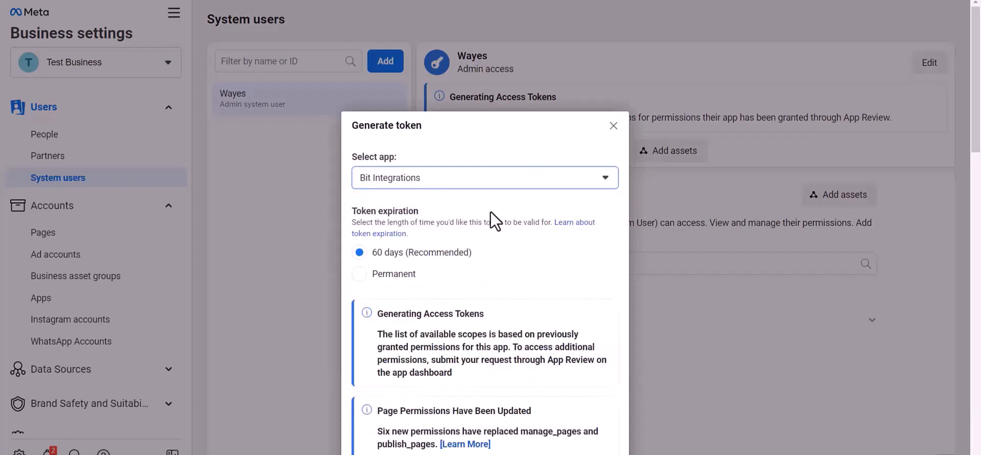
pyautogui.scroll(-1, 439, 219)
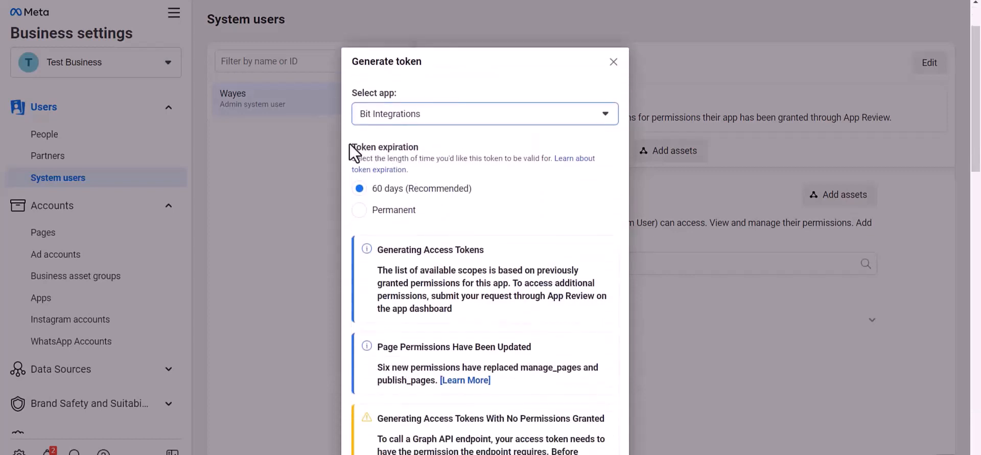
pyautogui.moveTo(350, 143); pyautogui.dragTo(418, 145)
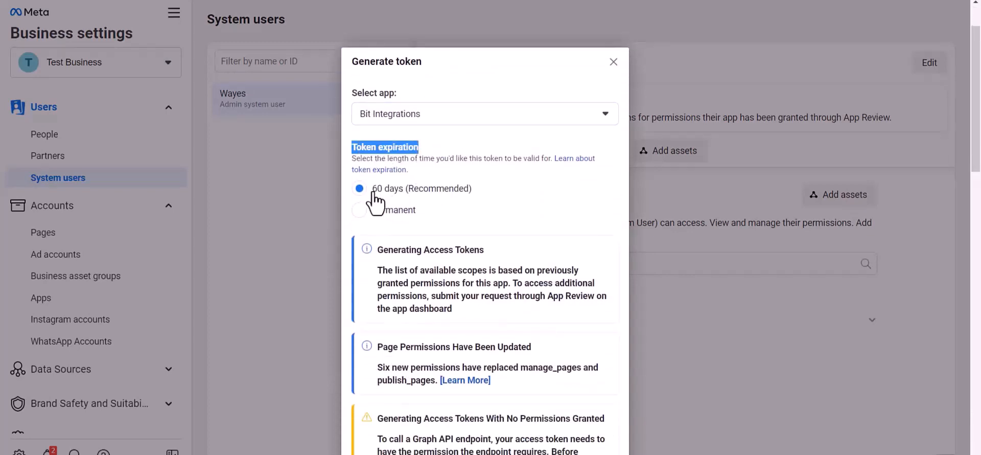
pyautogui.moveTo(475, 190); pyautogui.dragTo(376, 192)
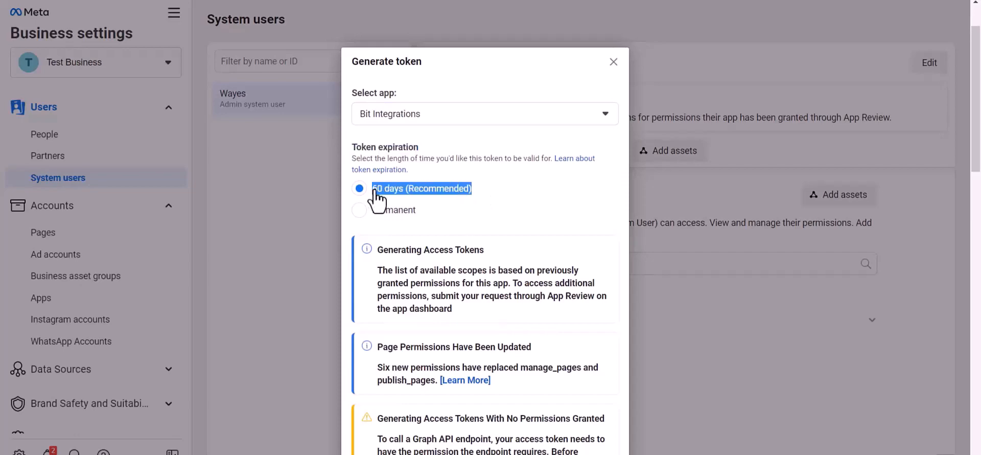
pyautogui.click(360, 210)
# Grant the token the whatsapp_business_messaging and whatsapp_business_management permissions and generate it.
pyautogui.scroll(-1, 471, 164)
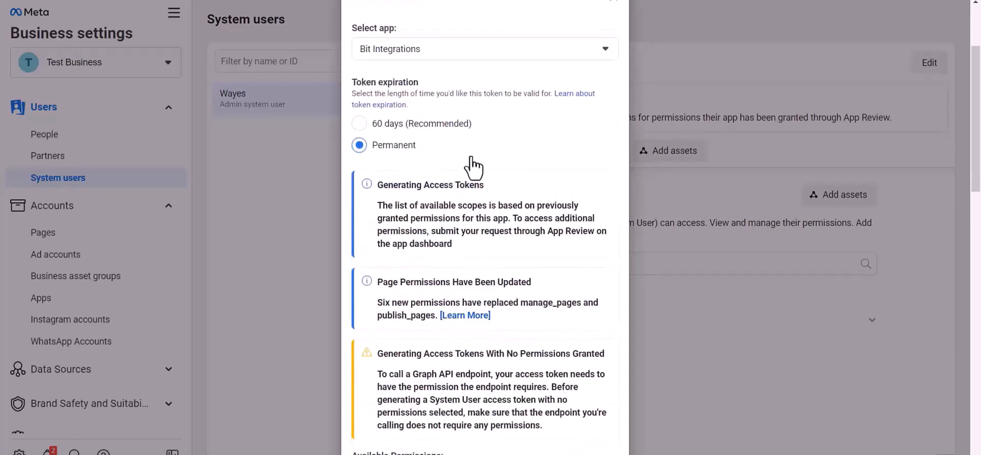
pyautogui.scroll(-6, 471, 158)
pyautogui.moveTo(351, 73); pyautogui.dragTo(442, 75)
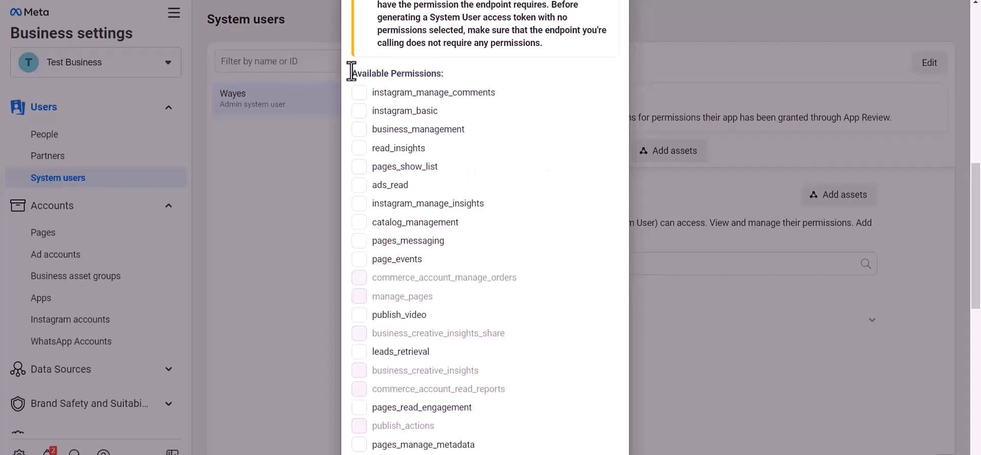
pyautogui.moveTo(351, 74); pyautogui.dragTo(444, 74)
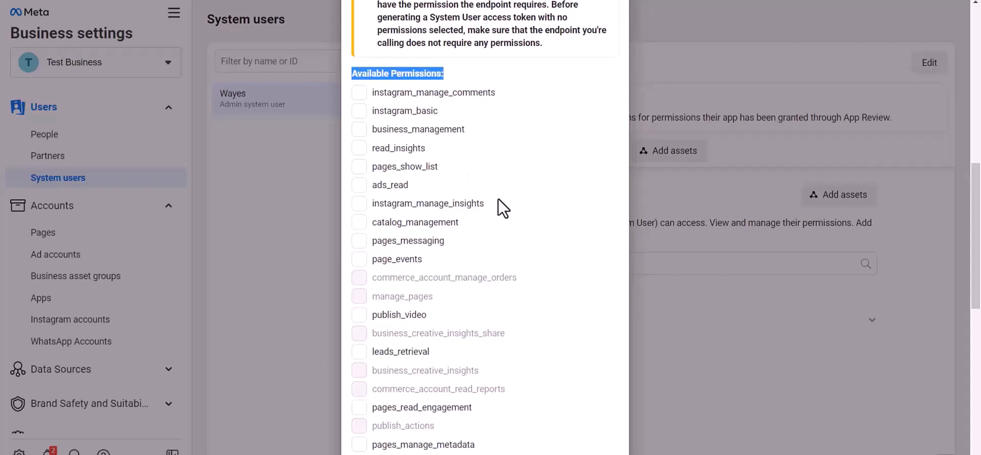
pyautogui.scroll(-4, 498, 198)
pyautogui.click(360, 308)
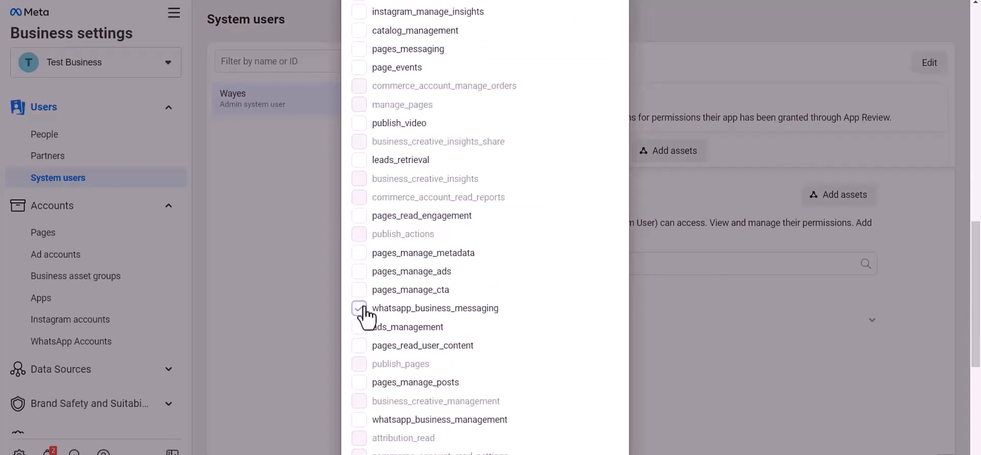
pyautogui.scroll(-1, 437, 304)
pyautogui.click(359, 356)
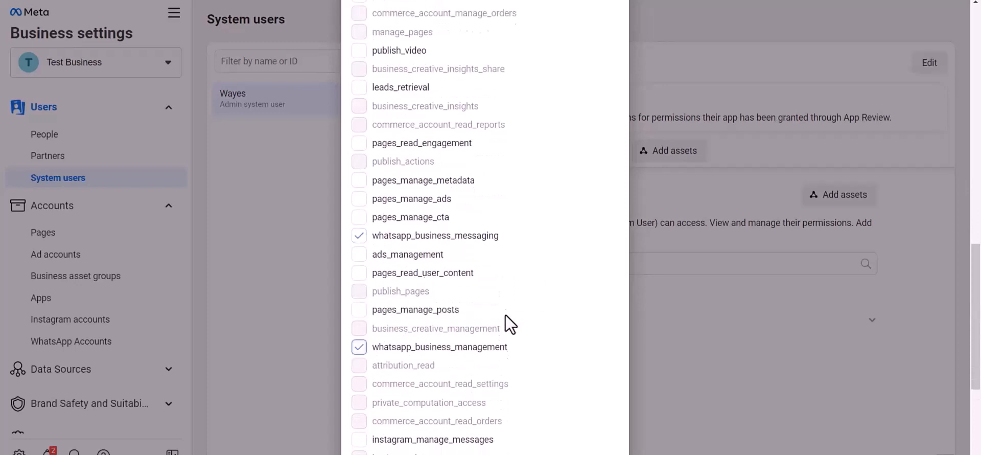
pyautogui.scroll(-4, 505, 317)
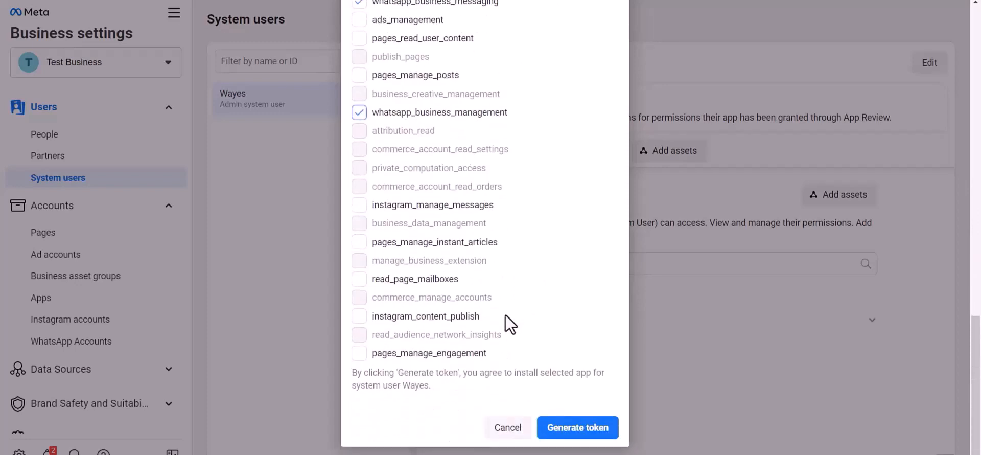
pyautogui.click(577, 431)
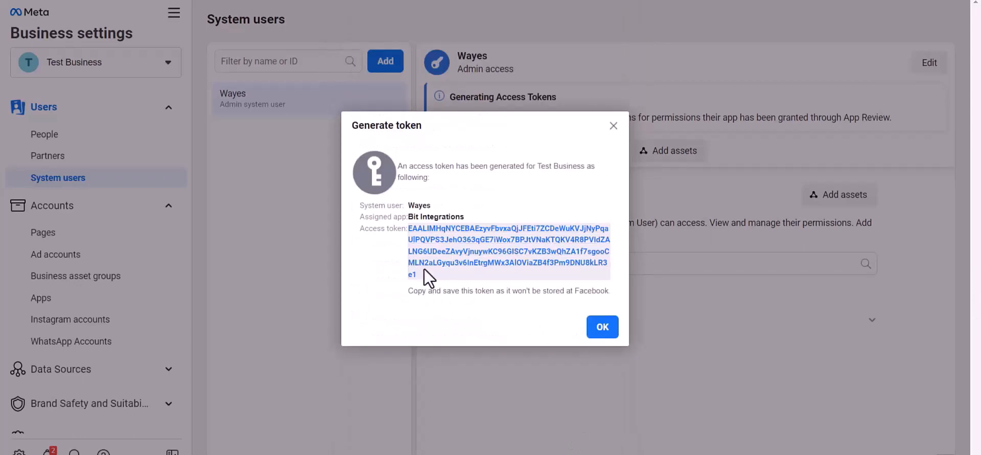
# Copy the generated access token and paste it into the Access Token field of the WhatsApp settings in Bit Integrations.
pyautogui.moveTo(424, 271); pyautogui.dragTo(409, 224)
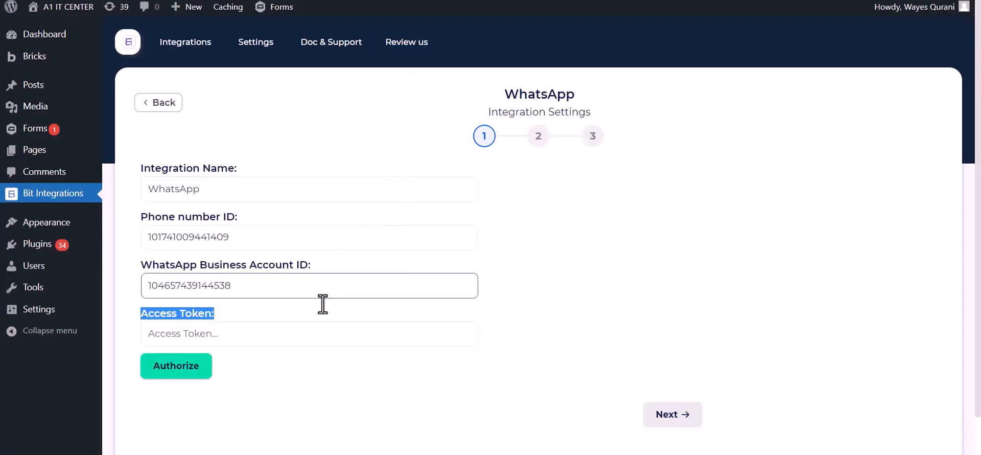
pyautogui.click(280, 337)
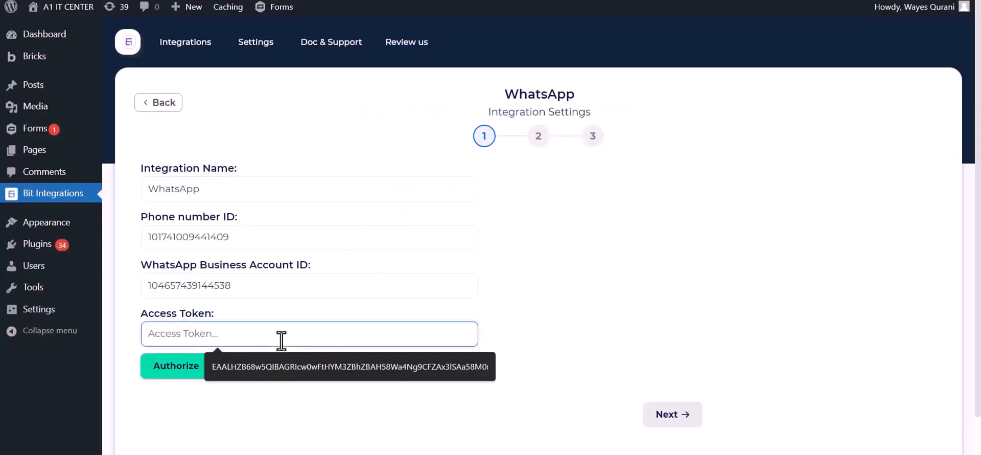
pyautogui.hotkey('ctrl', 'v')
# Return to WhatsApp's Getting started page in Meta for Developers and start adding a phone number.
pyautogui.click(602, 203)
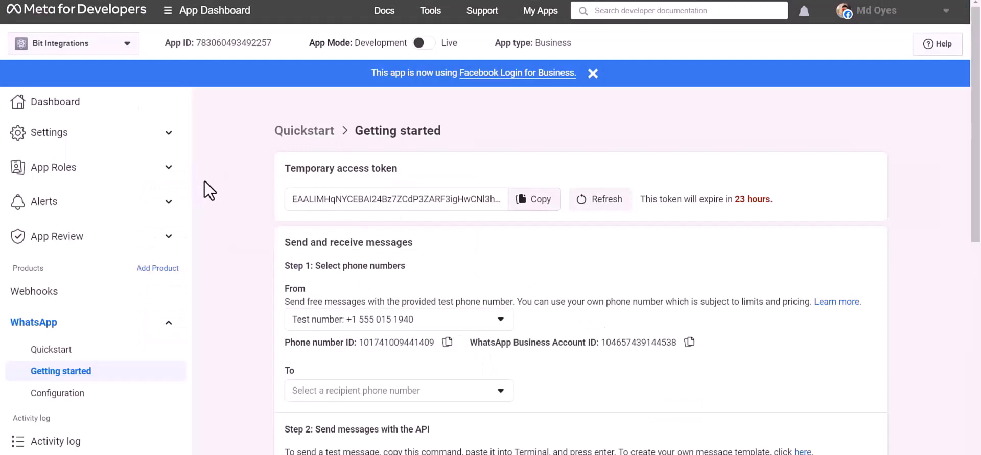
pyautogui.scroll(-7, 204, 180)
pyautogui.scroll(-2, 221, 184)
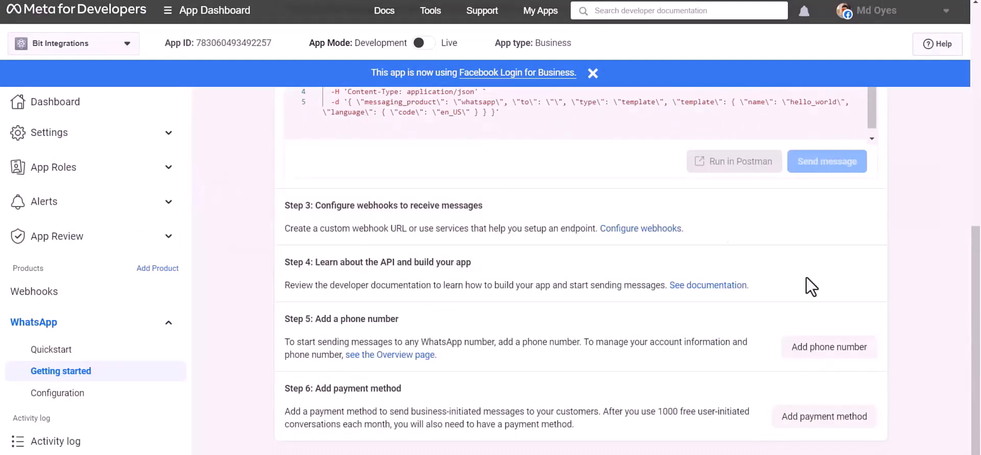
pyautogui.click(824, 354)
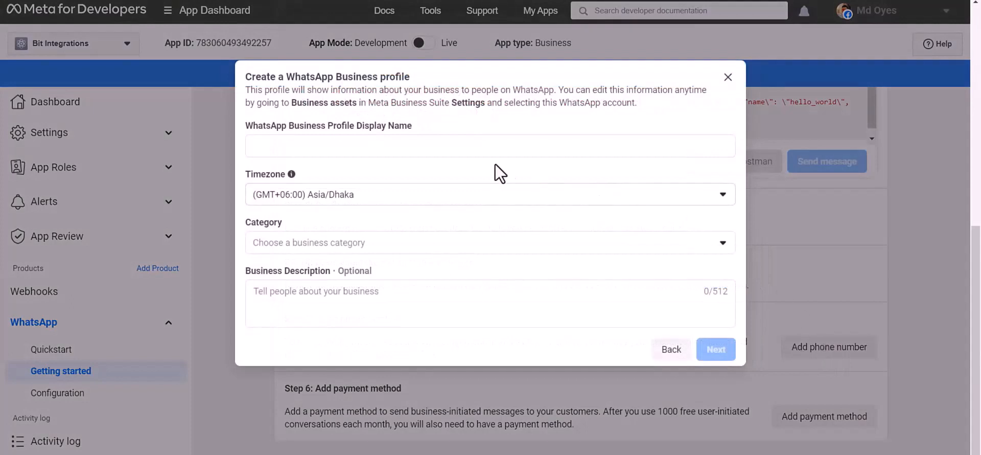
# Create the WhatsApp Business profile with the display name Bit Apps and the category Automotive, and continue to the phone number form.
pyautogui.click(445, 147)
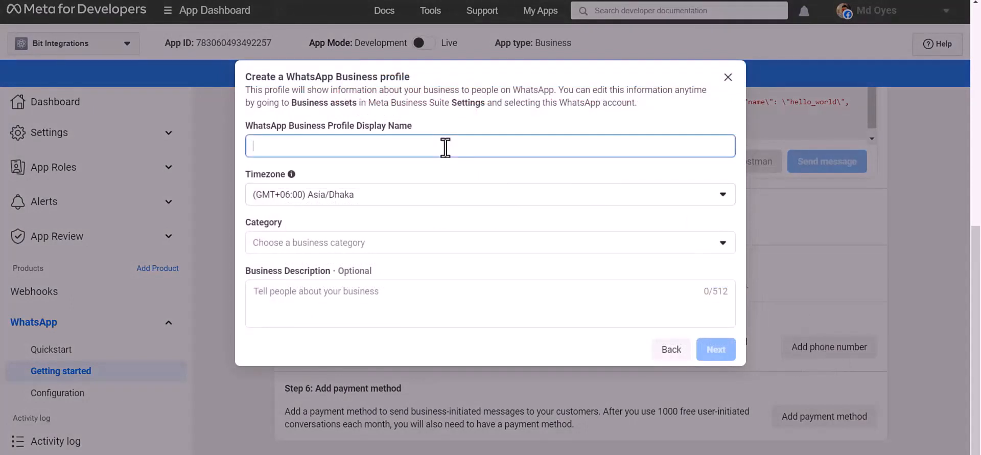
pyautogui.write('Bit Apps')
pyautogui.click(338, 249)
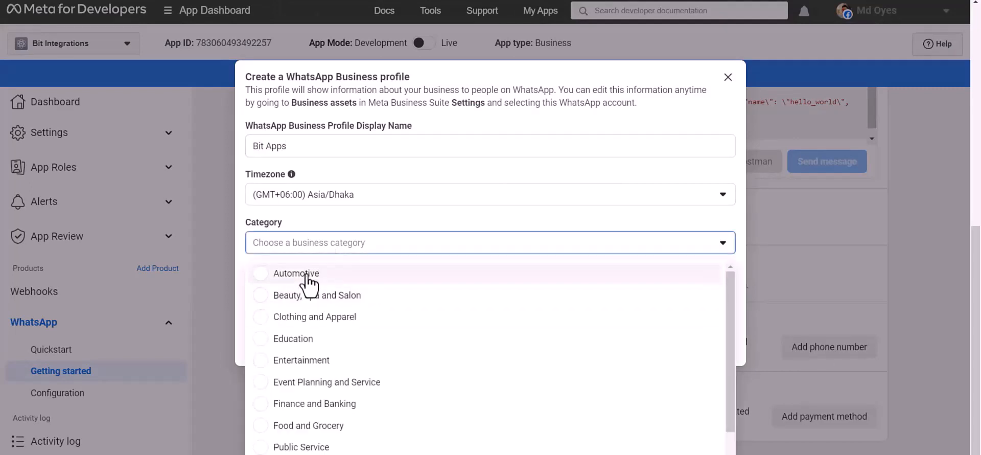
pyautogui.click(306, 276)
pyautogui.click(716, 355)
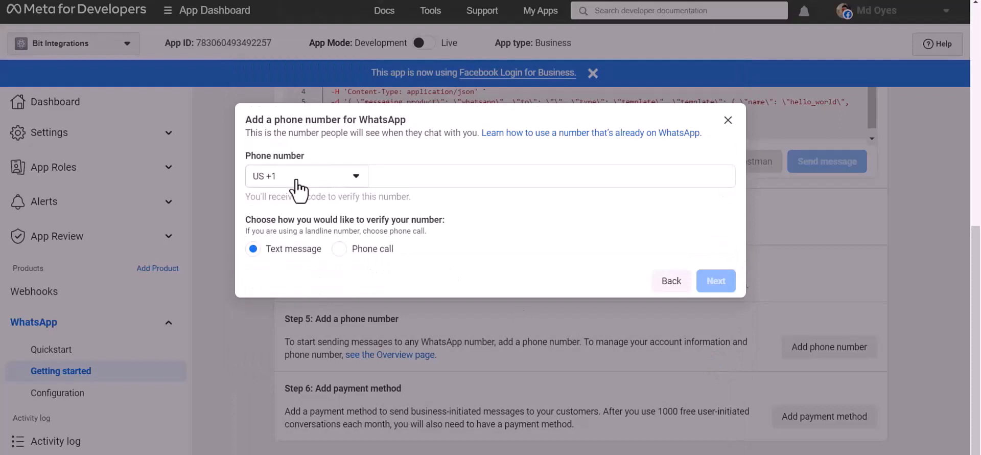
# Set the country code to Bangladesh (+880), paste the business phone number and request its verification by text message.
pyautogui.click(298, 179)
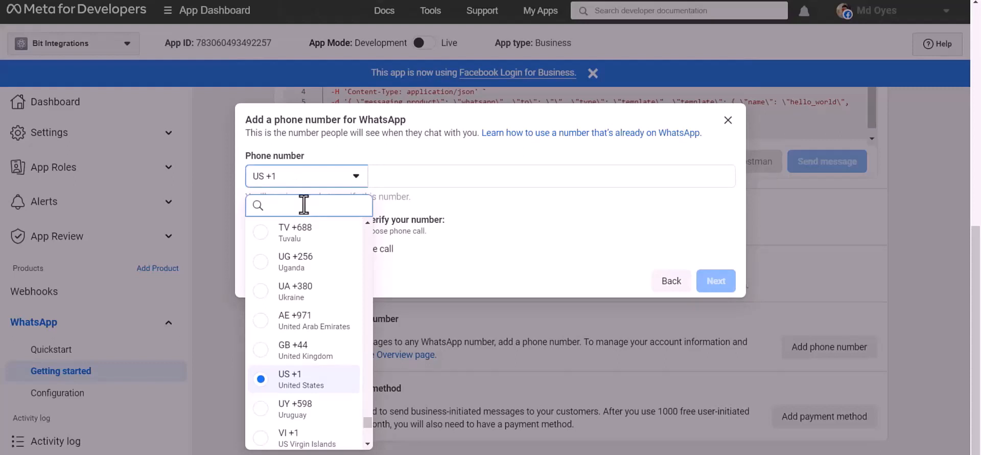
pyautogui.write('bangladesh')
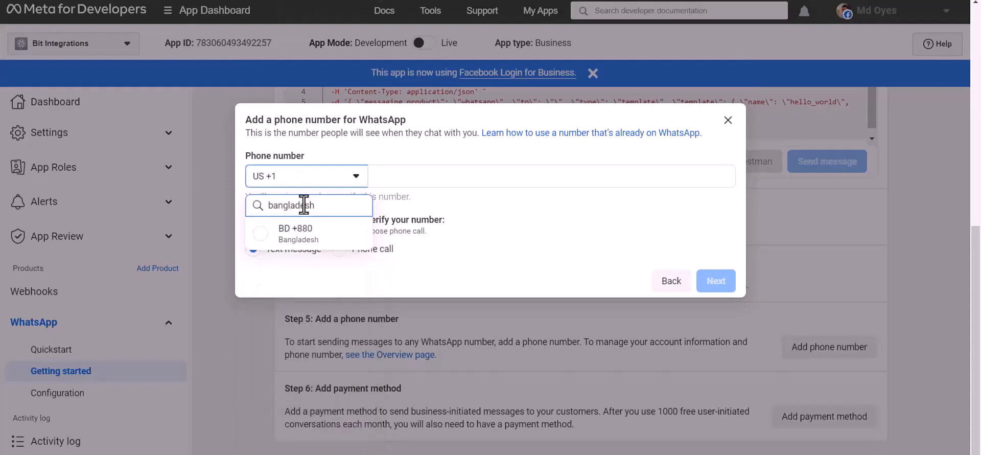
pyautogui.click(305, 238)
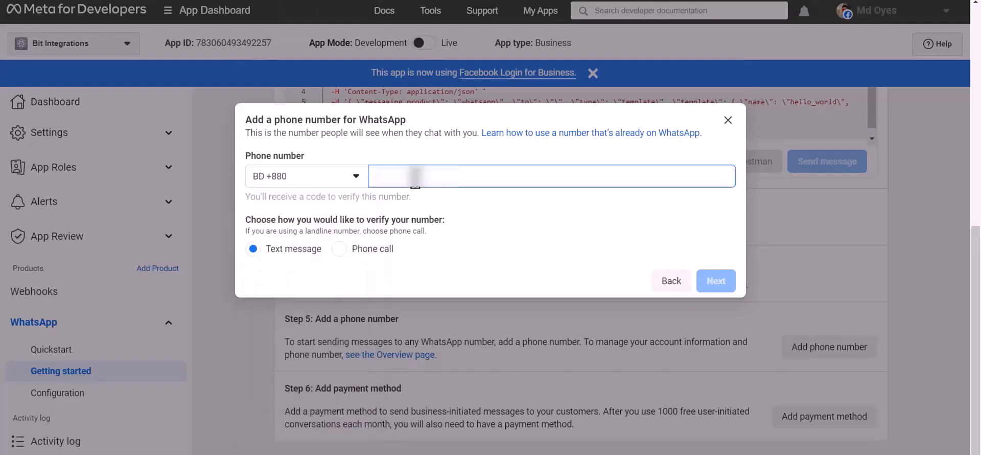
pyautogui.hotkey('ctrl', 'v')
pyautogui.click(511, 221)
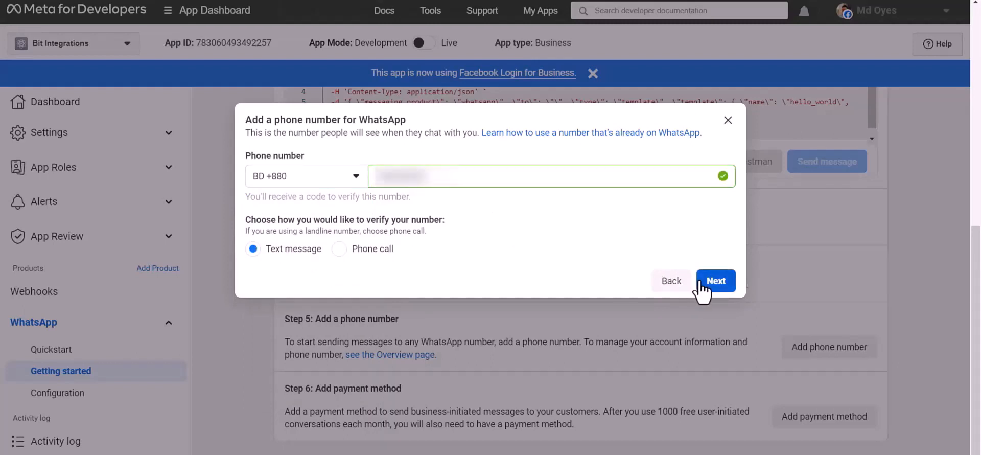
pyautogui.click(717, 282)
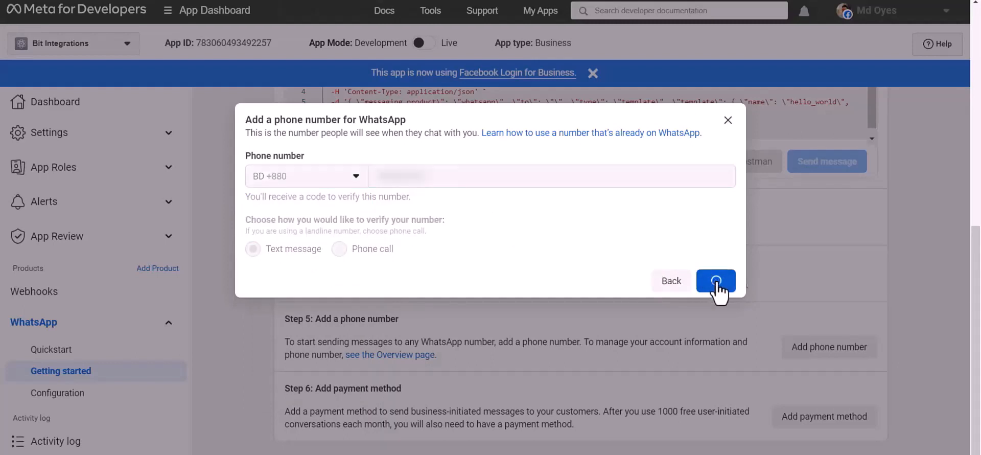
# Enter the 6-digit verification code received for the phone number and submit it.
pyautogui.click(256, 209)
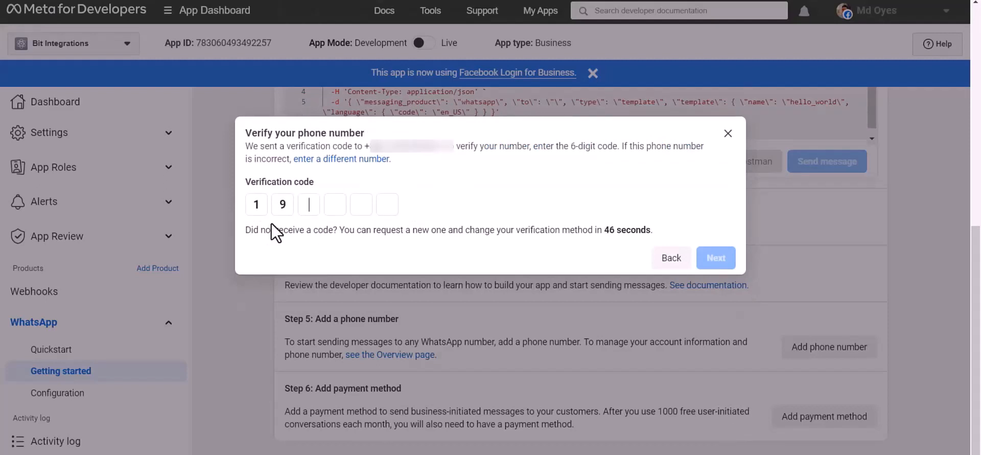
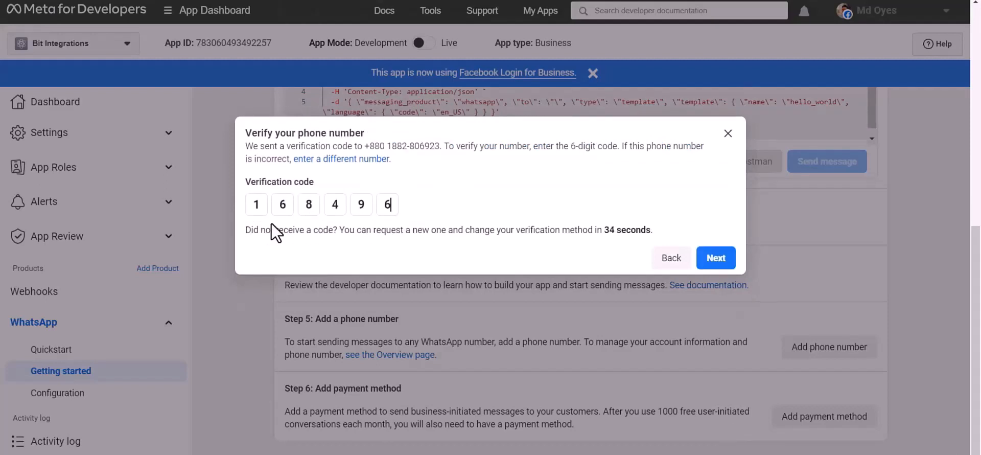
pyautogui.click(719, 261)
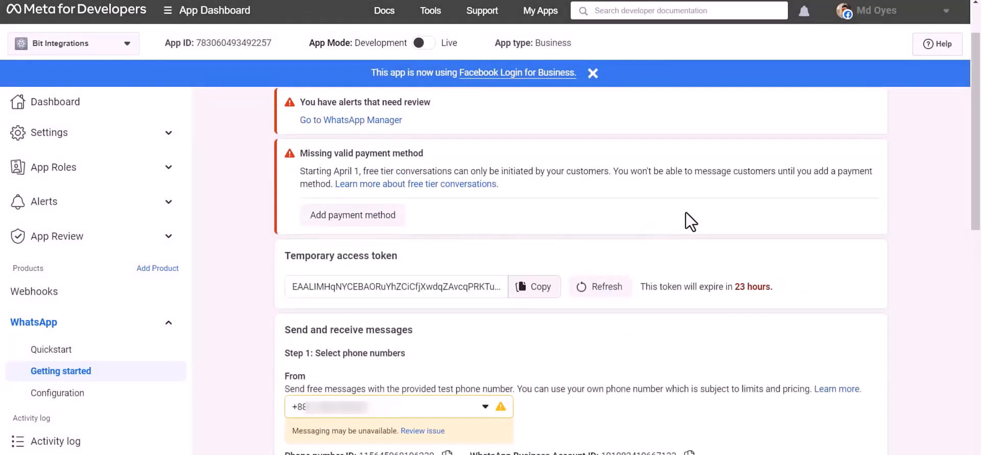
# Switch back to the WhatsApp settings in Bit Integrations, authorize the connection and continue to the second integration step.
pyautogui.scroll(-10, 686, 215)
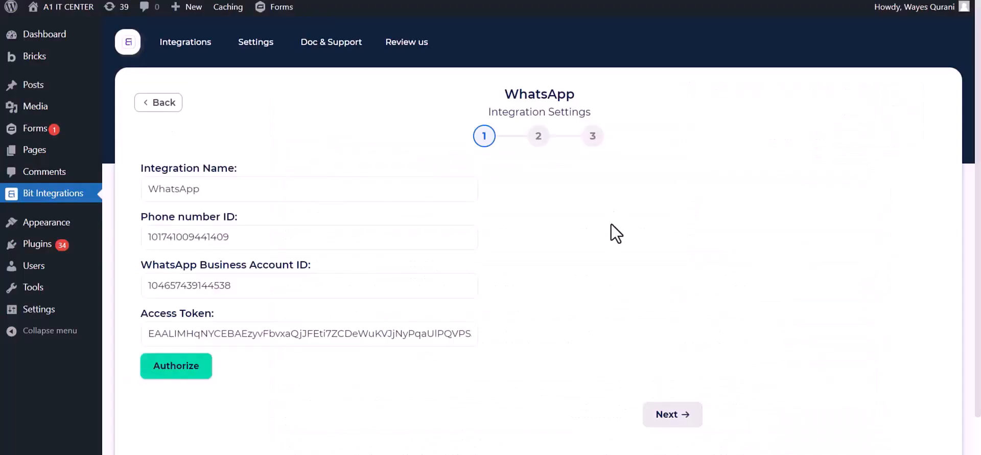
pyautogui.click(182, 373)
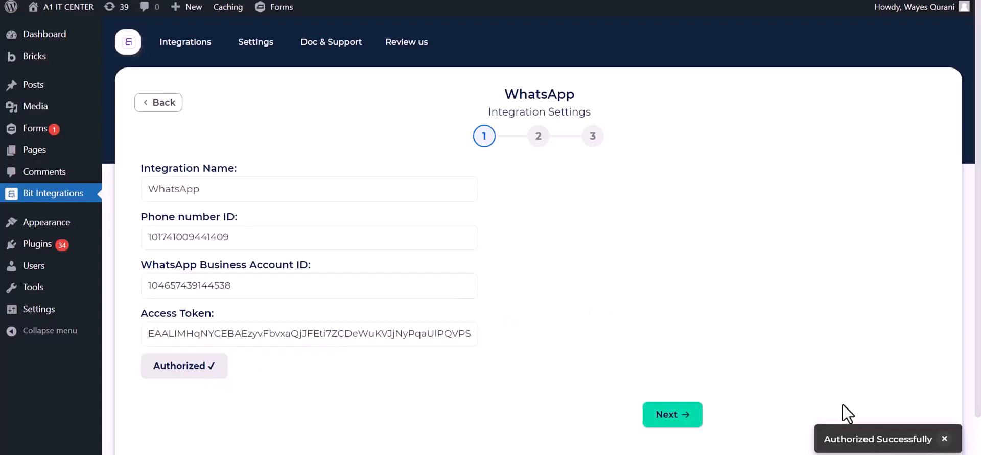
pyautogui.scroll(-1, 710, 345)
pyautogui.click(667, 360)
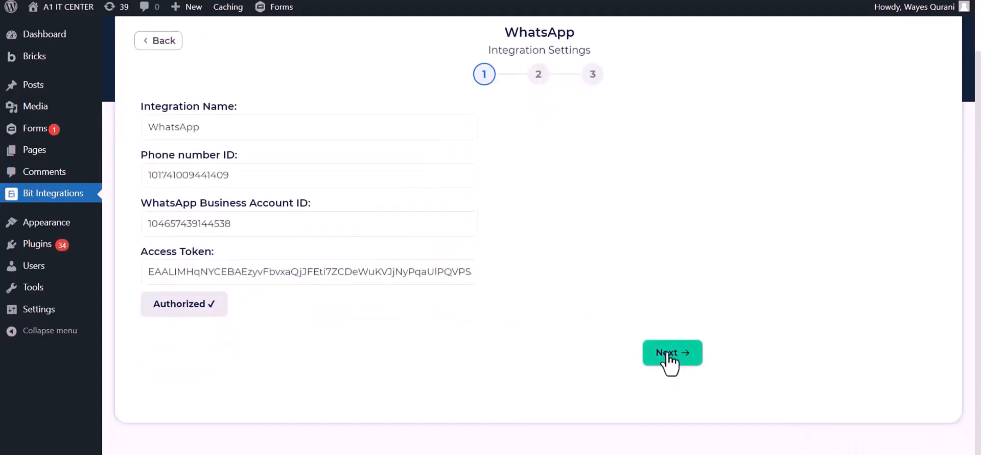
# Set the message type to Template and map the form's Phone field to the WhatsApp Phone field.
pyautogui.scroll(1, 635, 215)
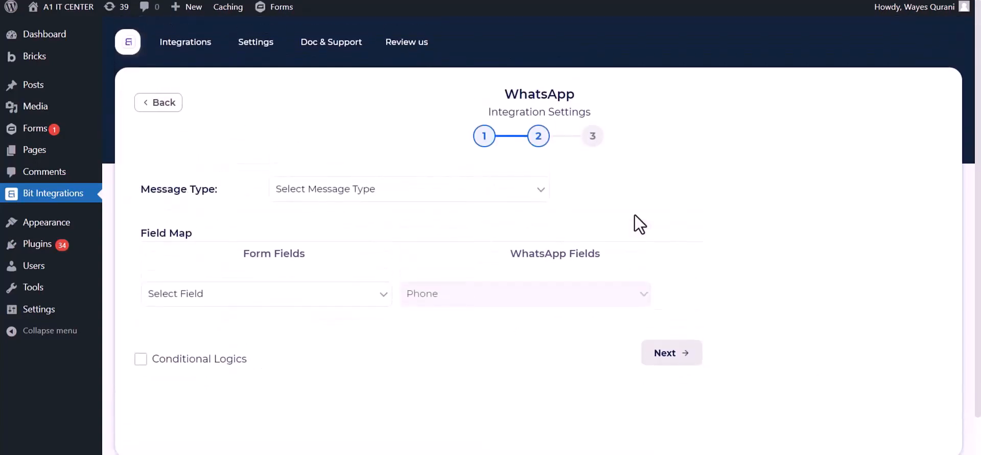
pyautogui.click(376, 207)
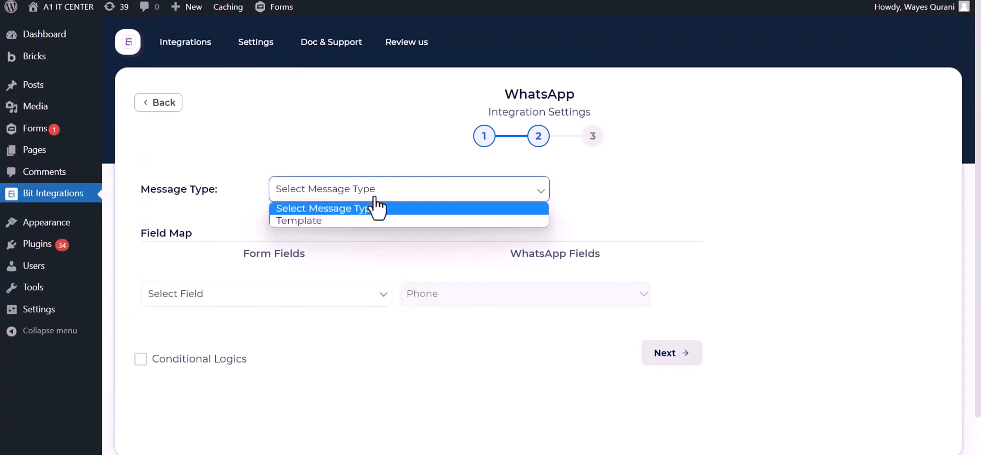
pyautogui.click(315, 222)
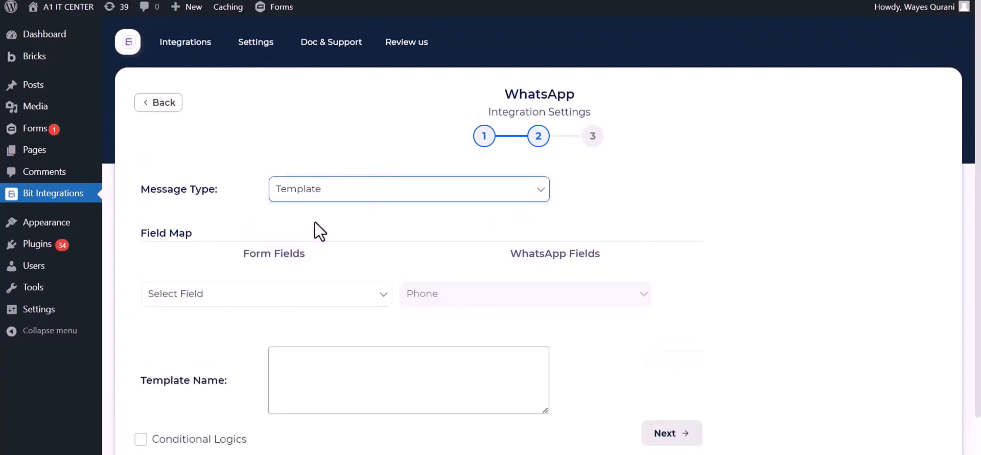
pyautogui.click(289, 296)
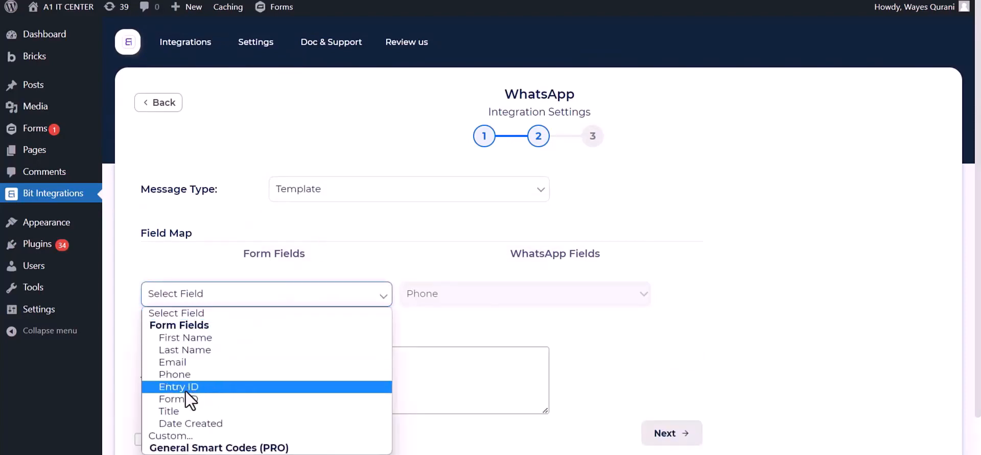
pyautogui.click(186, 374)
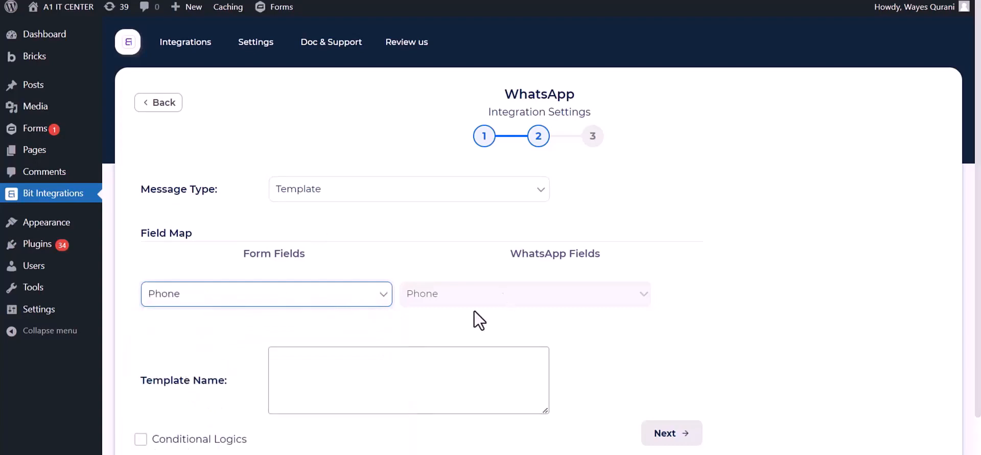
# Copy the name of the hello_world message template from Meta's Message templates page into the integration's Template Name field.
pyautogui.click(317, 373)
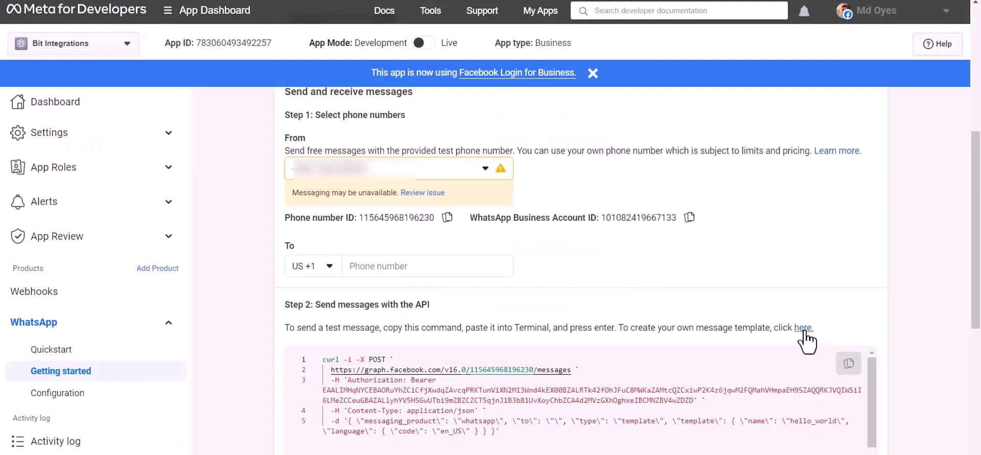
pyautogui.click(803, 328)
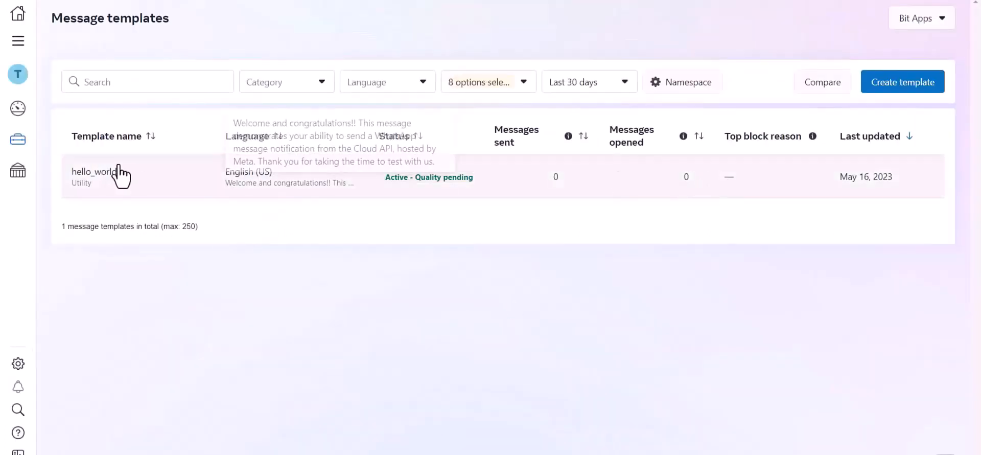
pyautogui.click(175, 174)
pyautogui.moveTo(65, 74); pyautogui.dragTo(128, 75)
pyautogui.hotkey('ctrl', 'c')
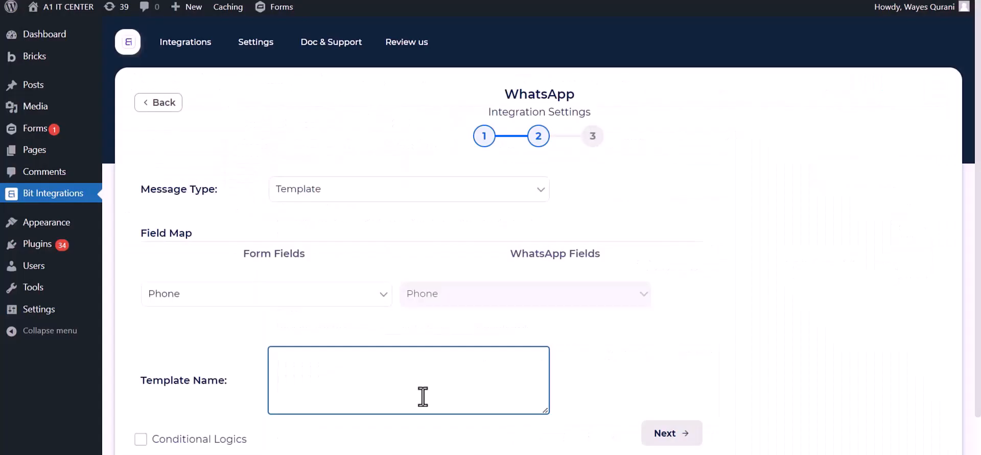
pyautogui.click(410, 364)
pyautogui.hotkey('ctrl', 'v')
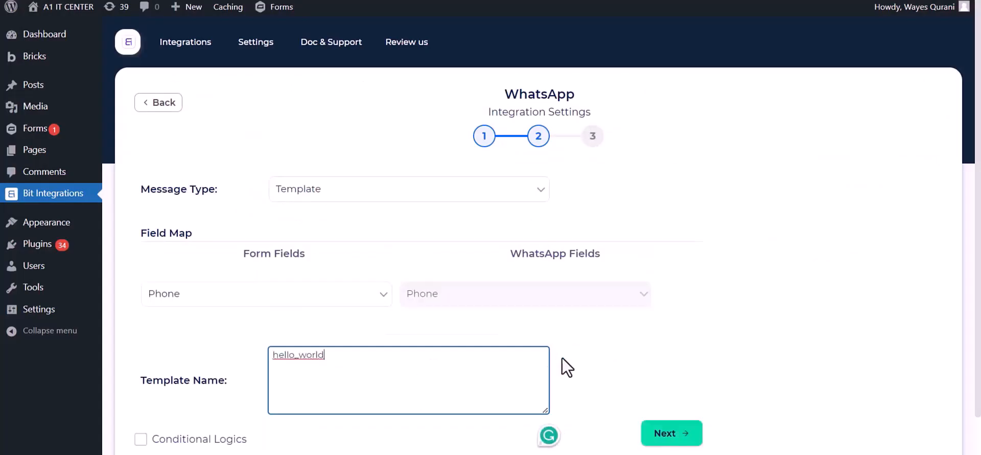
# Continue to the final integration step, then finish and save the WhatsApp integration.
pyautogui.click(572, 357)
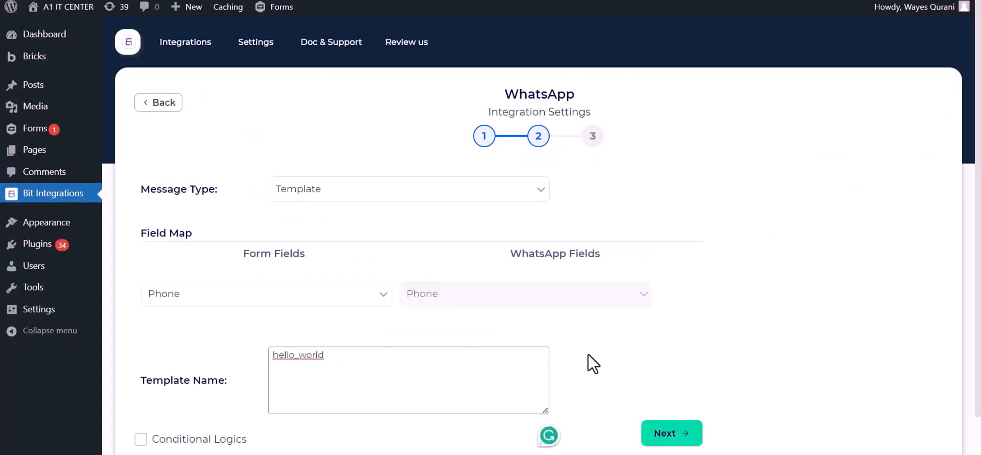
pyautogui.click(686, 434)
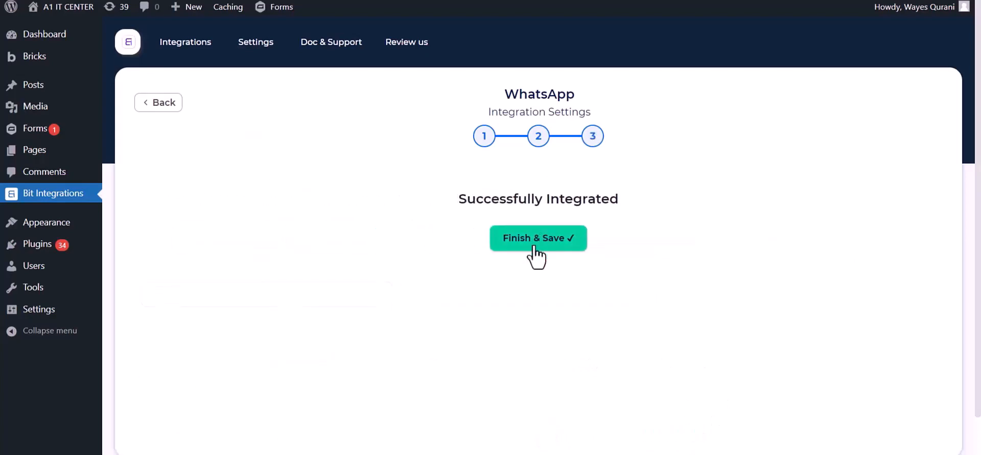
pyautogui.click(533, 240)
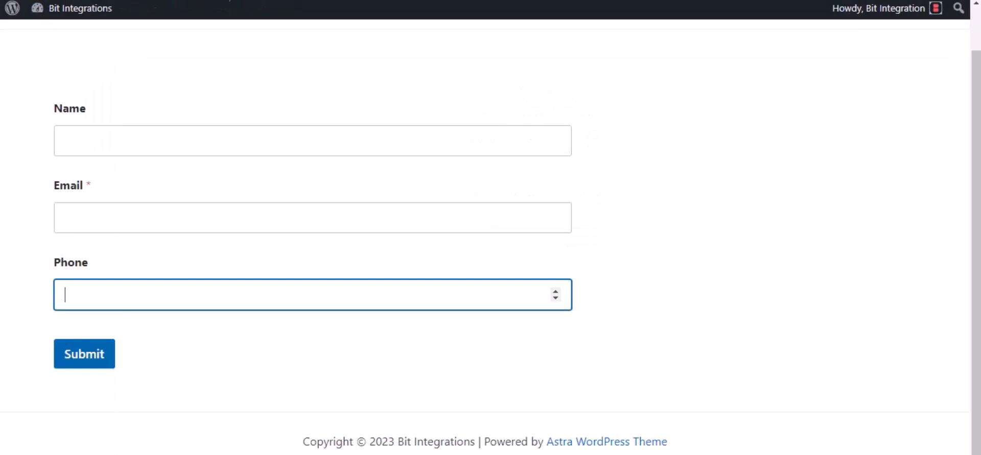
# Fill in the website's test form with the name Bit Integrations, a contact e-mail and a phone number, and submit it.
pyautogui.click(109, 134)
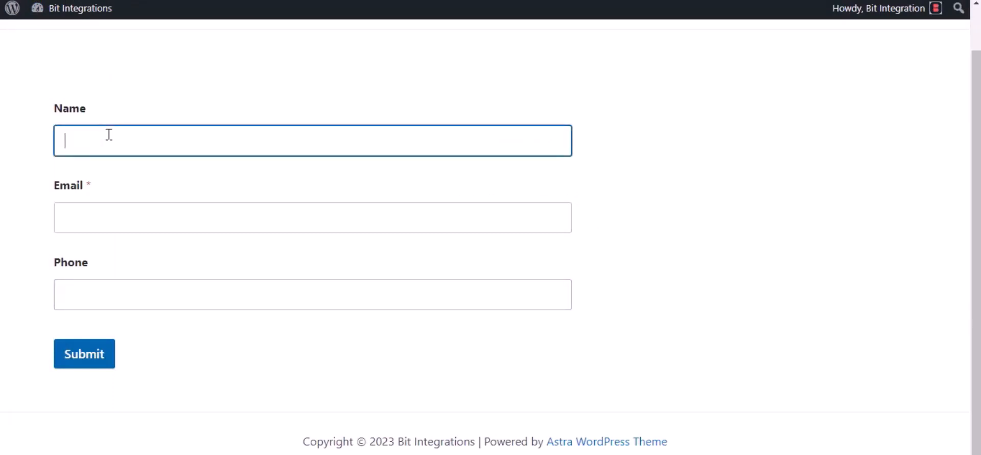
pyautogui.write('Bit Integrations')
pyautogui.click(94, 211)
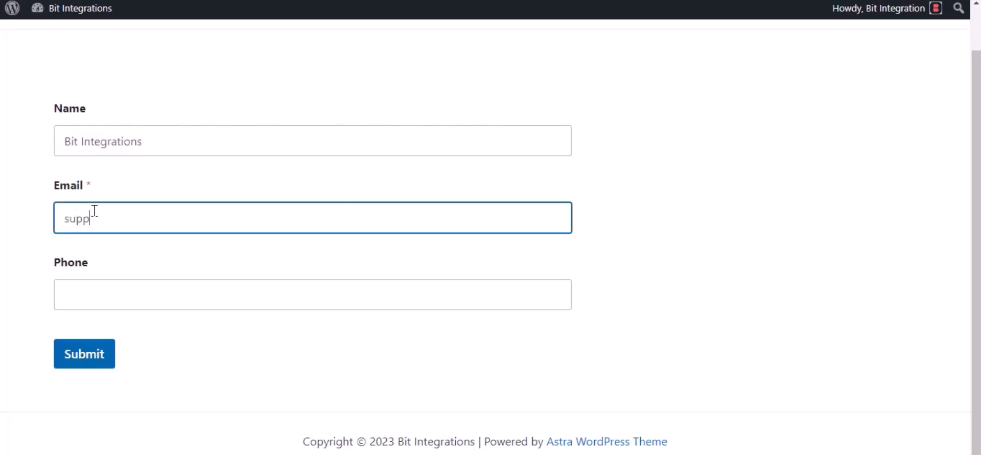
pyautogui.click(118, 302)
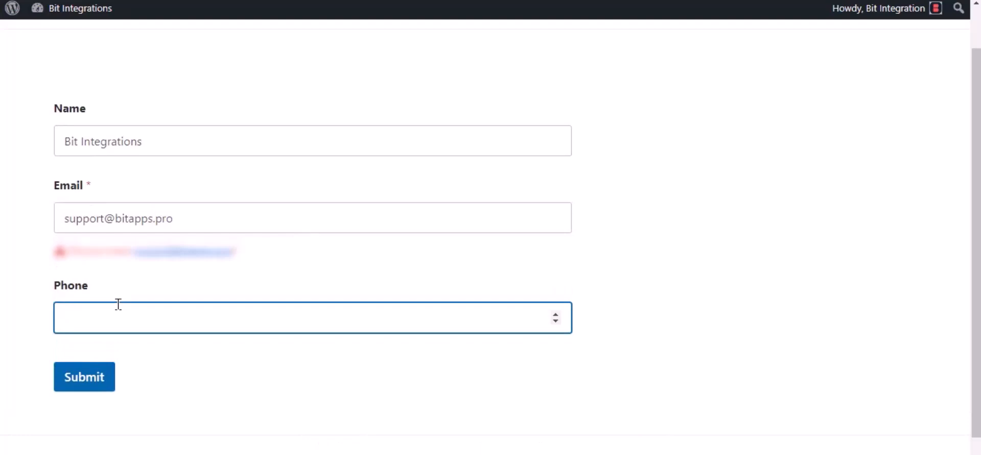
pyautogui.write('444555666')
pyautogui.click(84, 385)
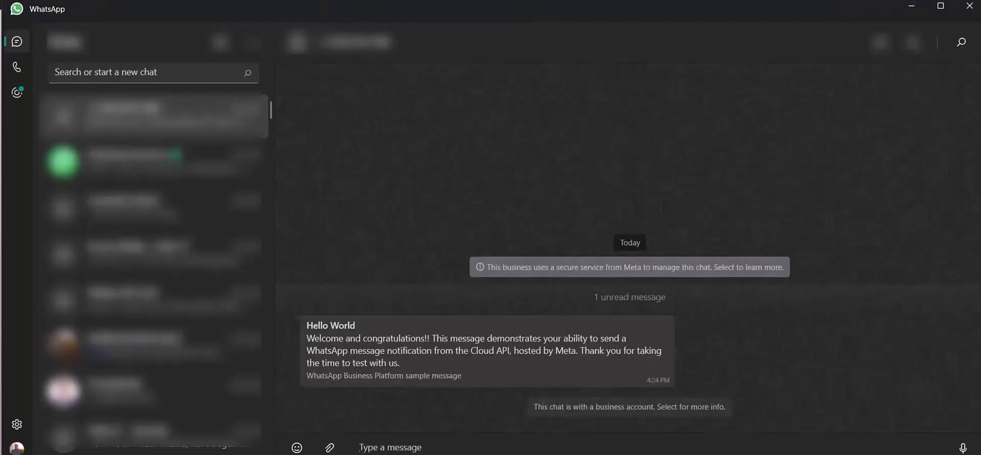
# Compare the Hello World message received in WhatsApp with the preview of the hello_world template in Message templates.
pyautogui.moveTo(308, 329); pyautogui.dragTo(494, 367)
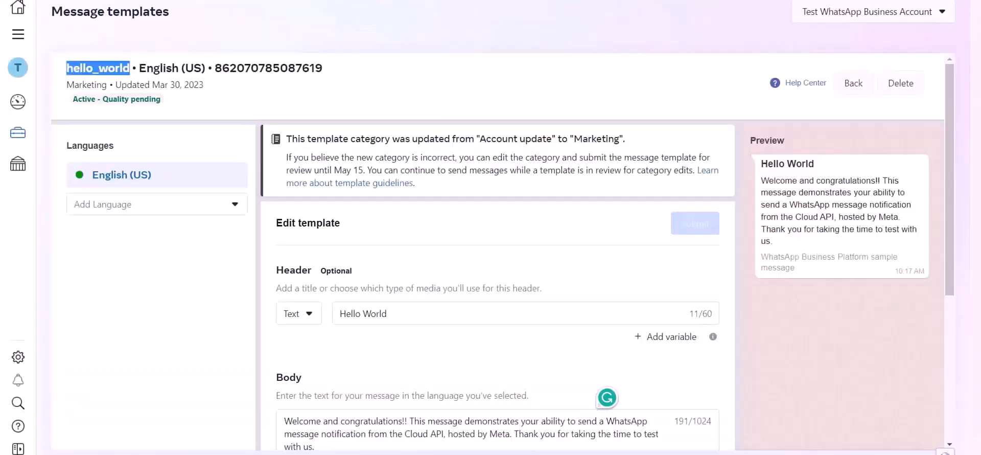
pyautogui.click(758, 159)
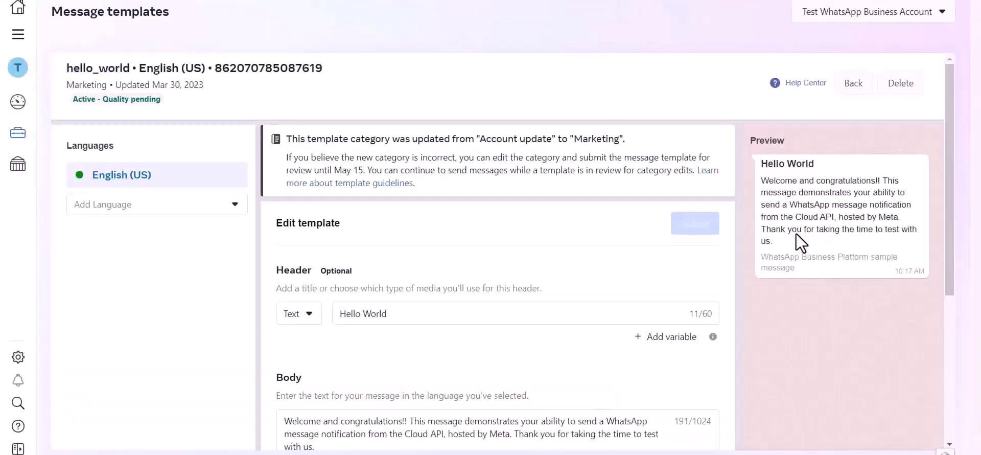